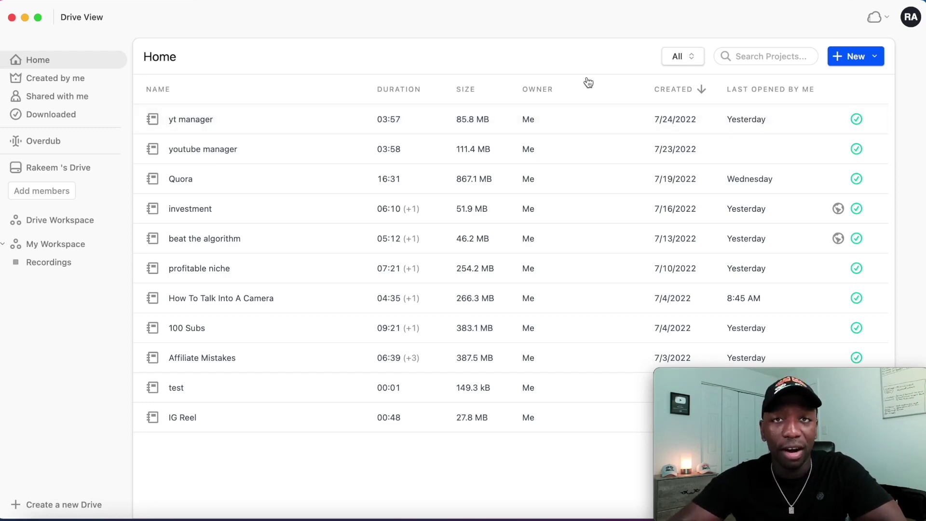
Step: Create a new project named "yt test" in My Workspace
click(851, 64)
click(829, 80)
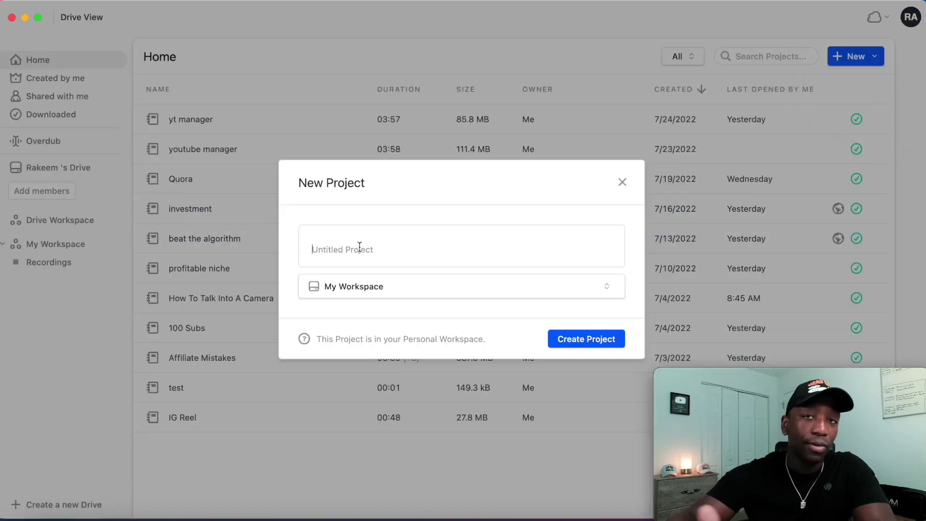
text(yt test)
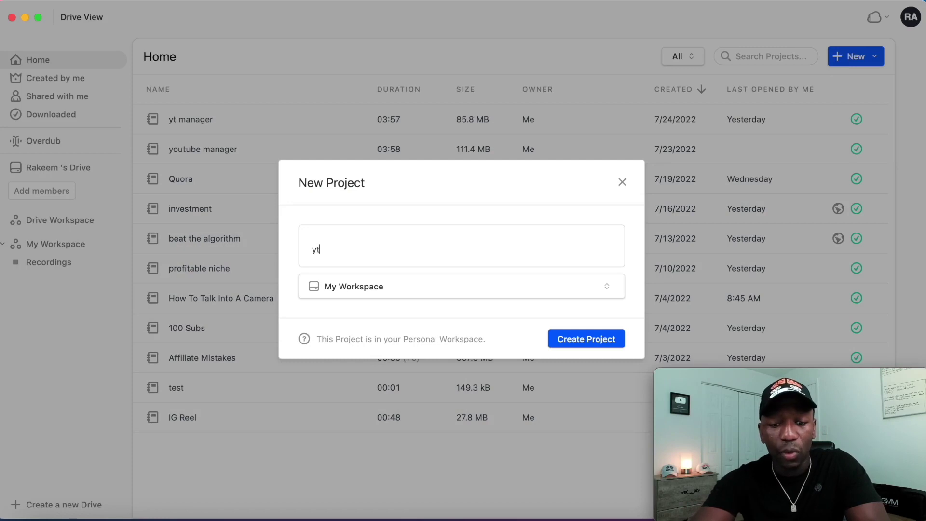
click(575, 340)
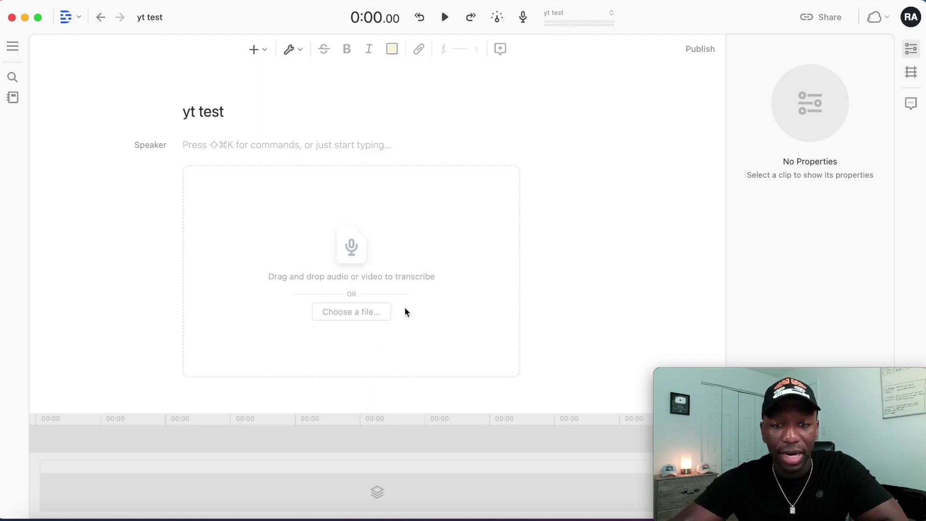
Step: Import How To Talk Into A Camera.mov into the project and accept its transcription in English
click(357, 318)
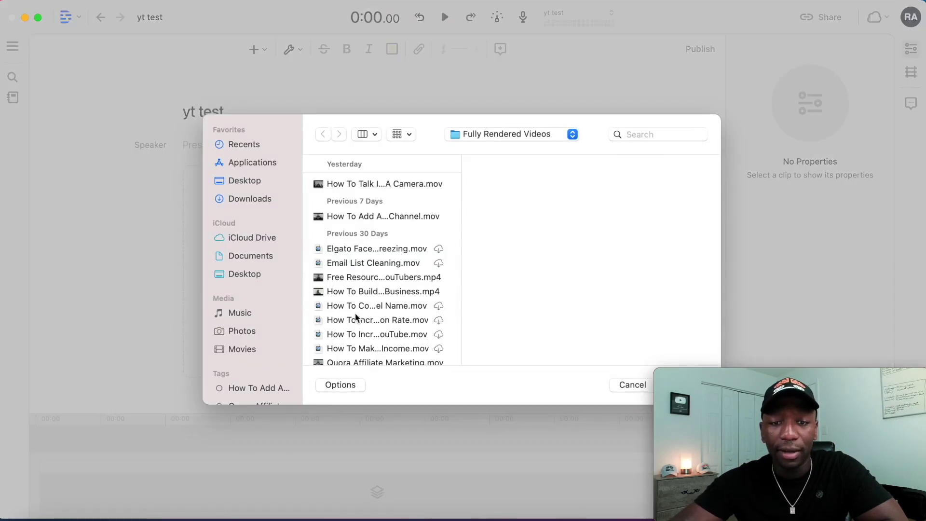
click(398, 186)
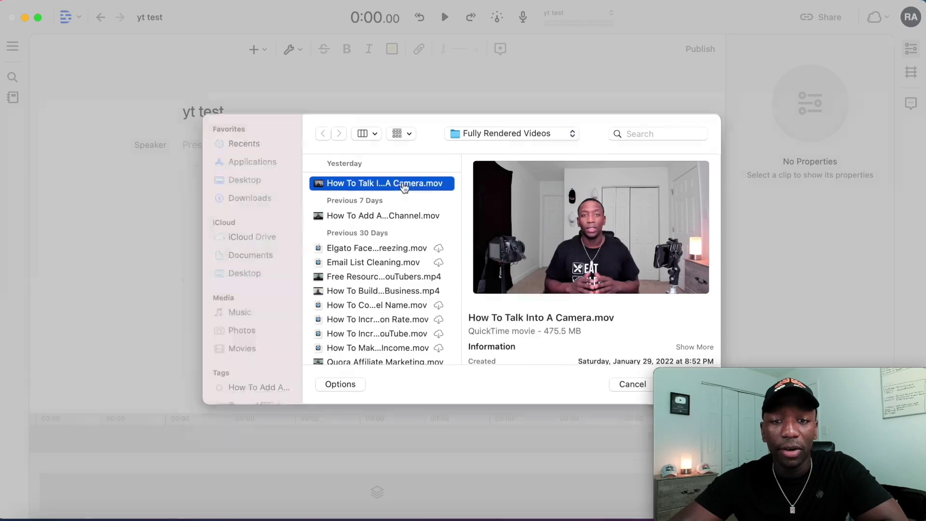
double_click(402, 183)
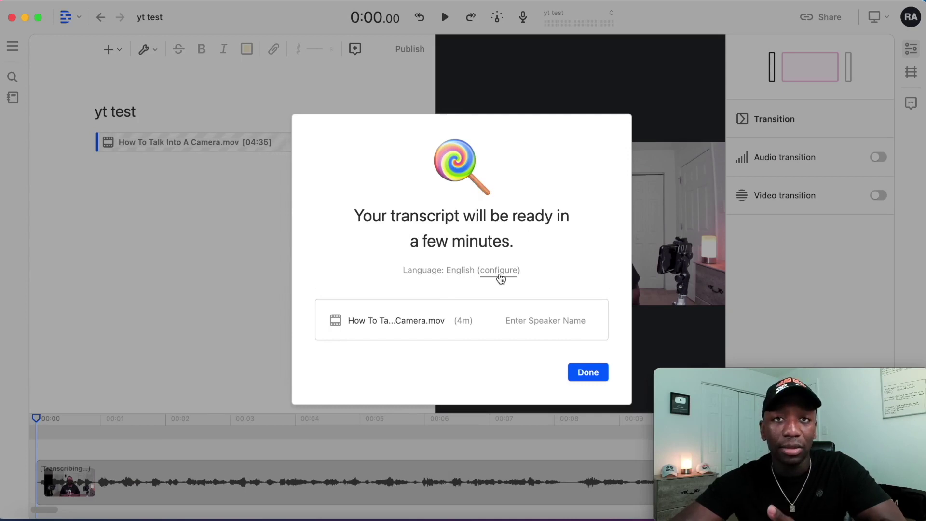
click(593, 374)
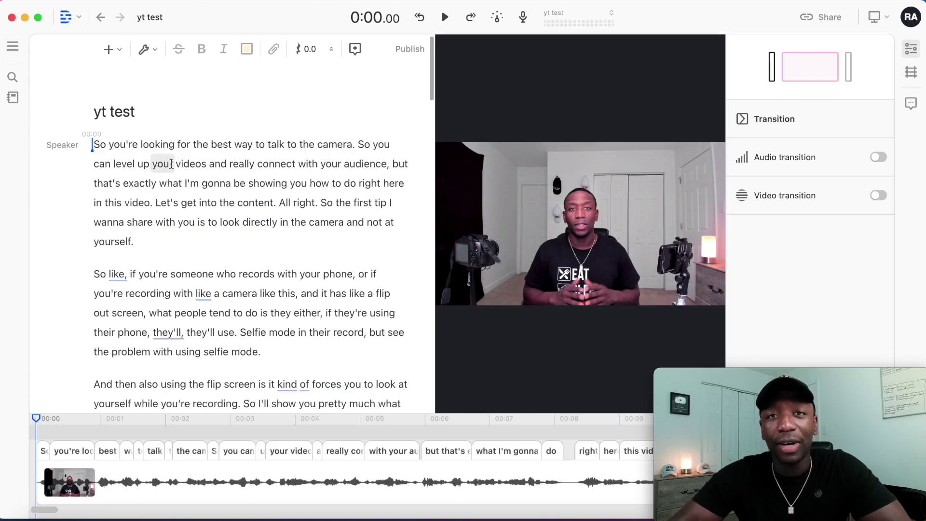
Step: Look through the generated transcript and play the first few seconds of the video against it
scroll(173, 234, down, 2)
scroll(173, 235, down, 18)
scroll(172, 234, up, 20)
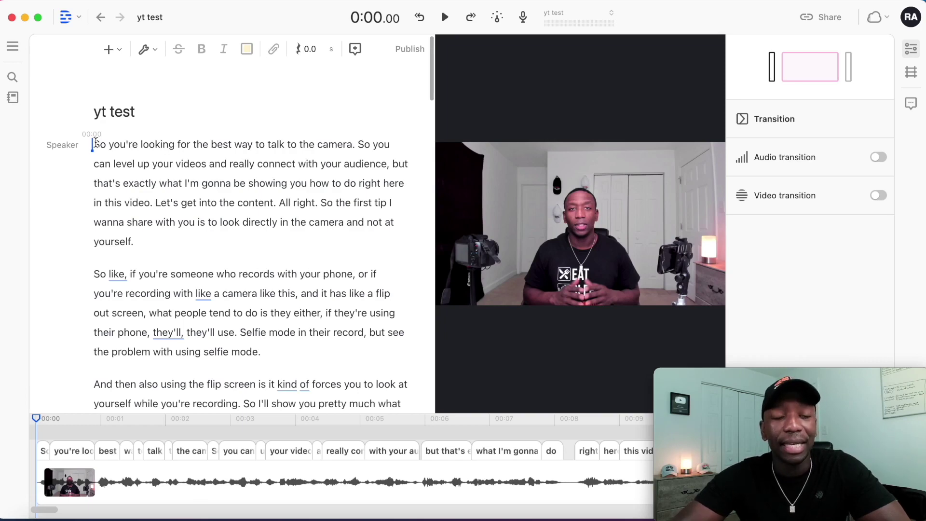
key(space)
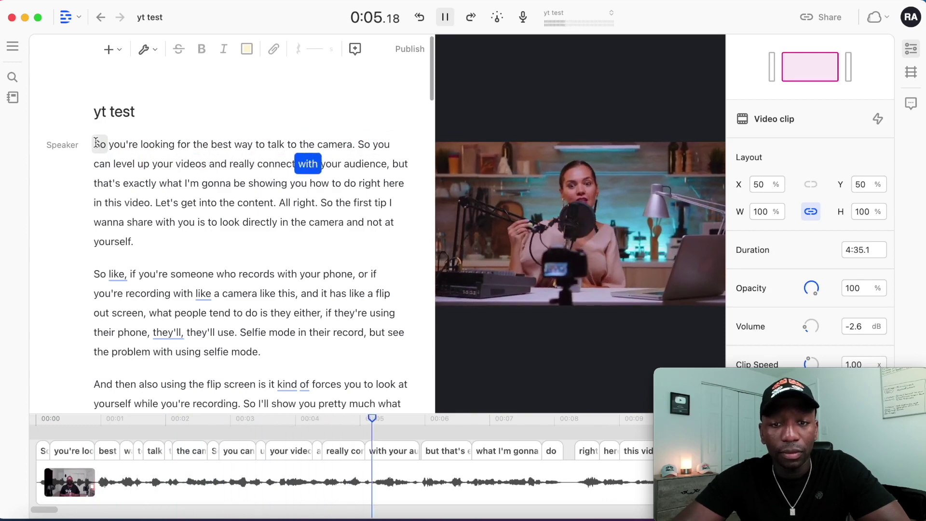
key(space)
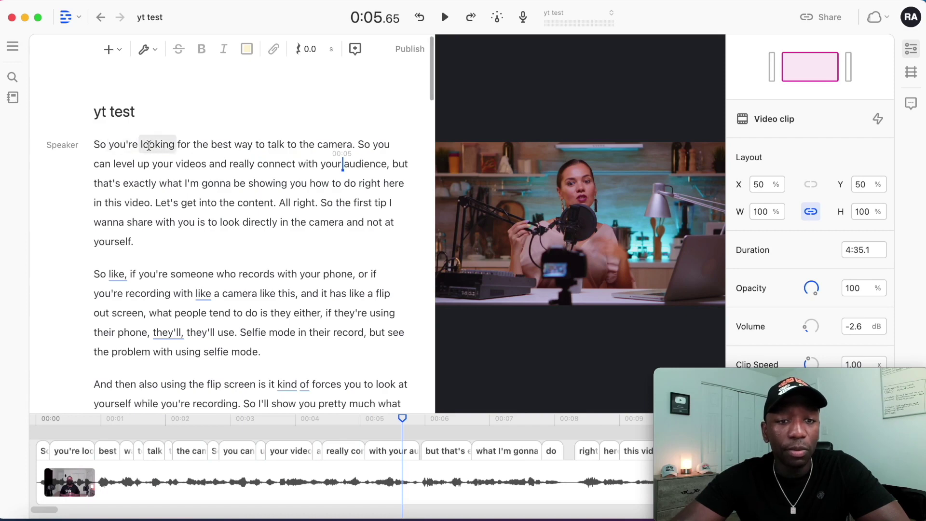
Step: Delete the opening words "So you're" from the transcript and play back the edited start
mouse_move(141, 144)
mouse_down()
mouse_move(92, 145)
mouse_move(131, 148)
mouse_up()
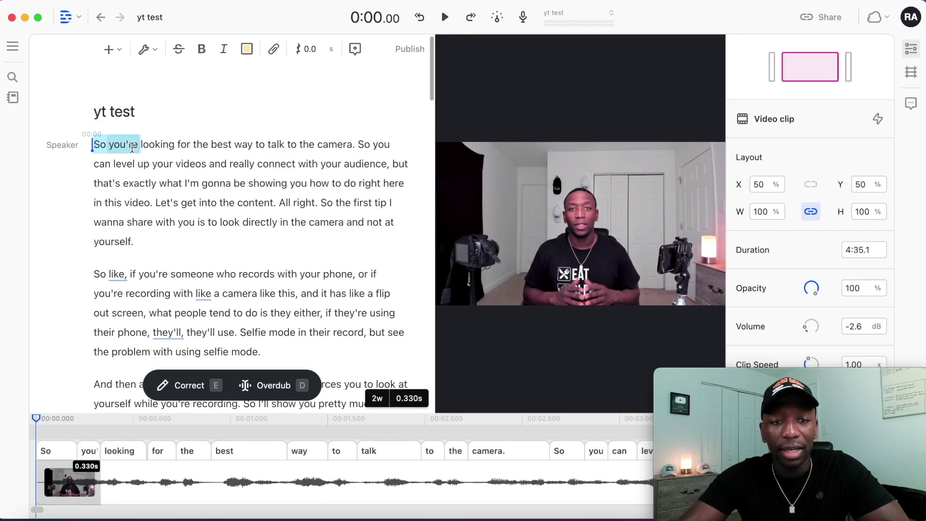
key(BackSpace)
key(space)
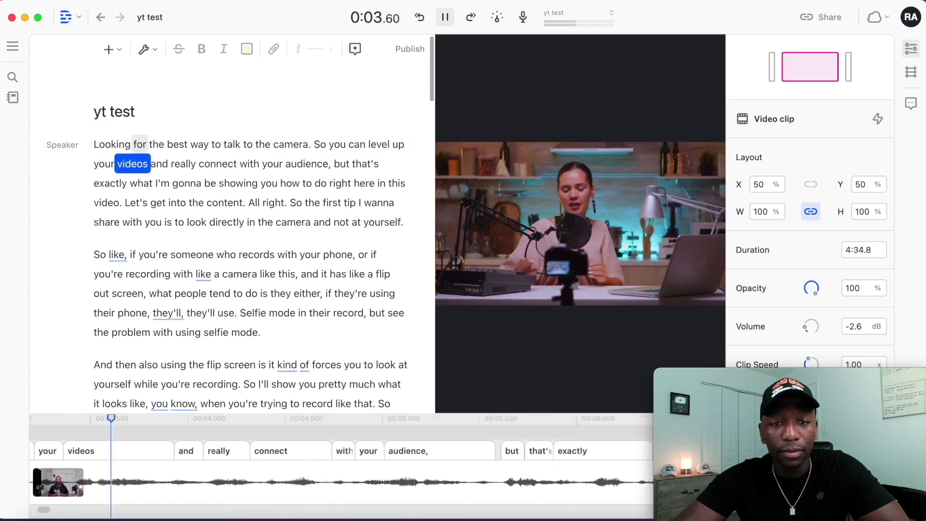
key(space)
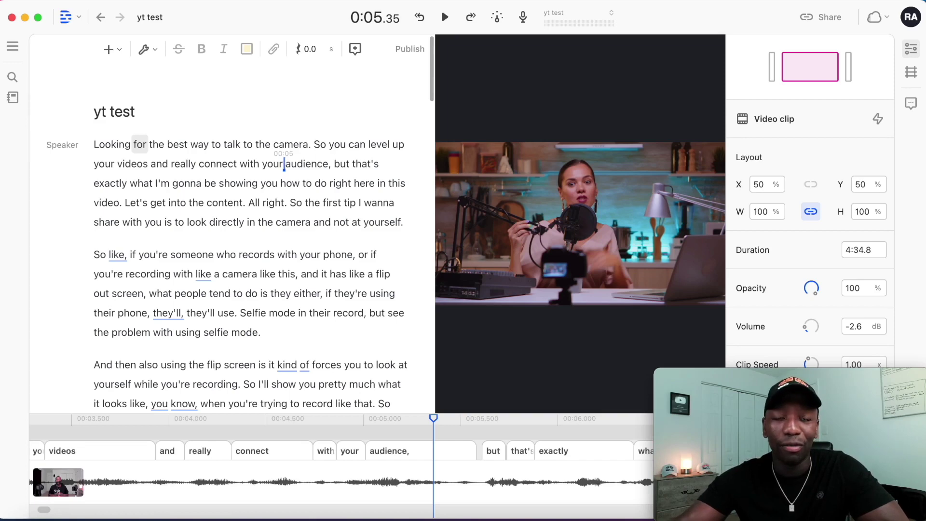
Step: Undo the deletion of the transcript's opening words and clear the selection
right_click(102, 144)
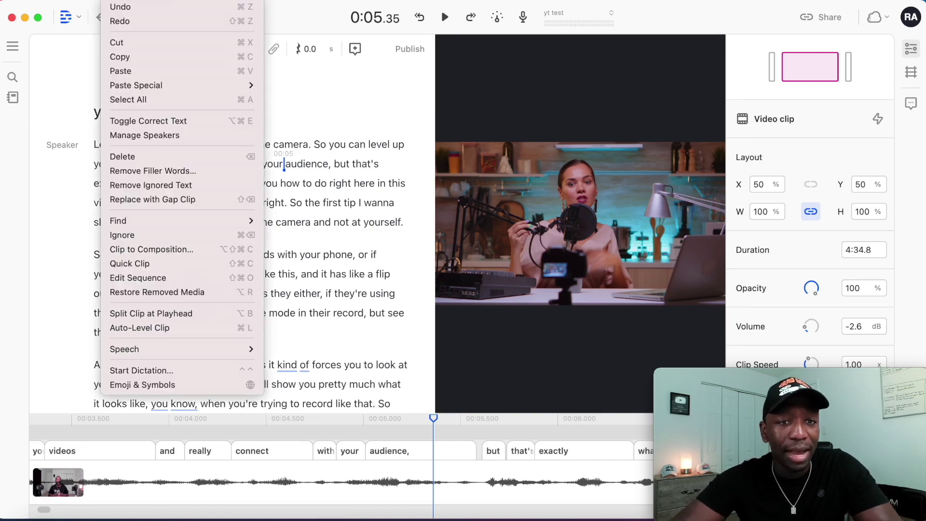
click(121, 6)
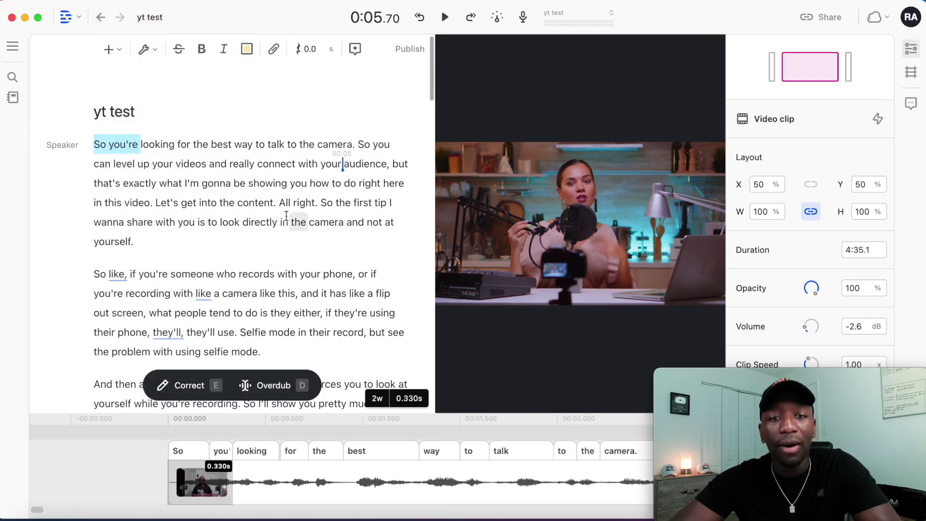
click(287, 217)
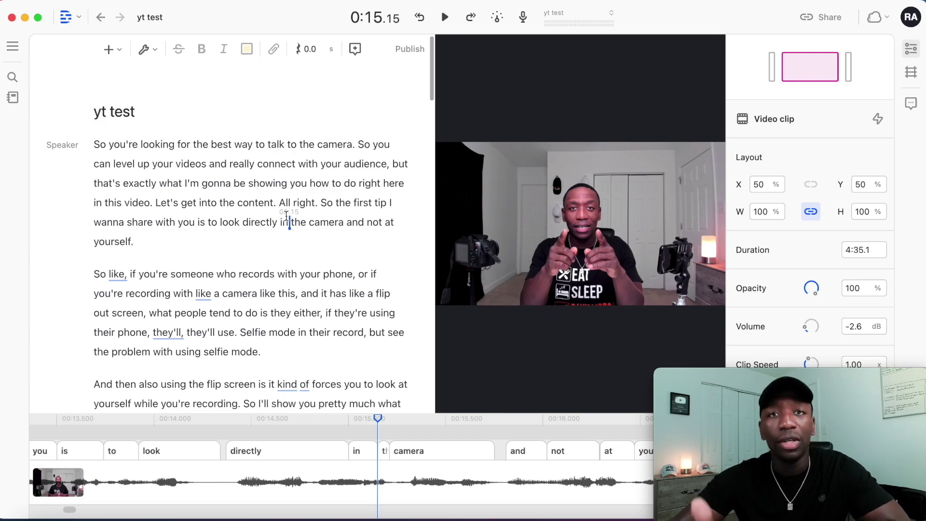
Step: Clip the transcript passage from "look directly in the camera" through "into the camera and nowhere else." to a new composition
key(super+minus)
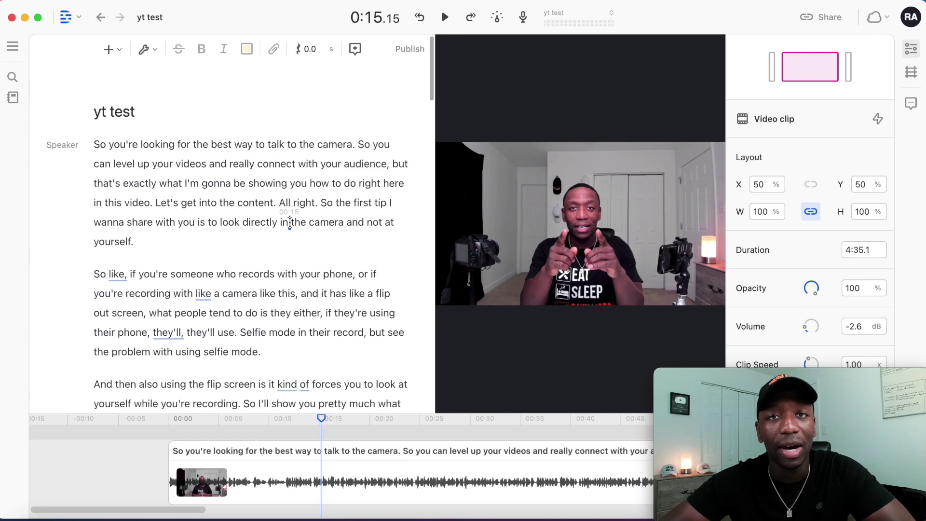
click(219, 223)
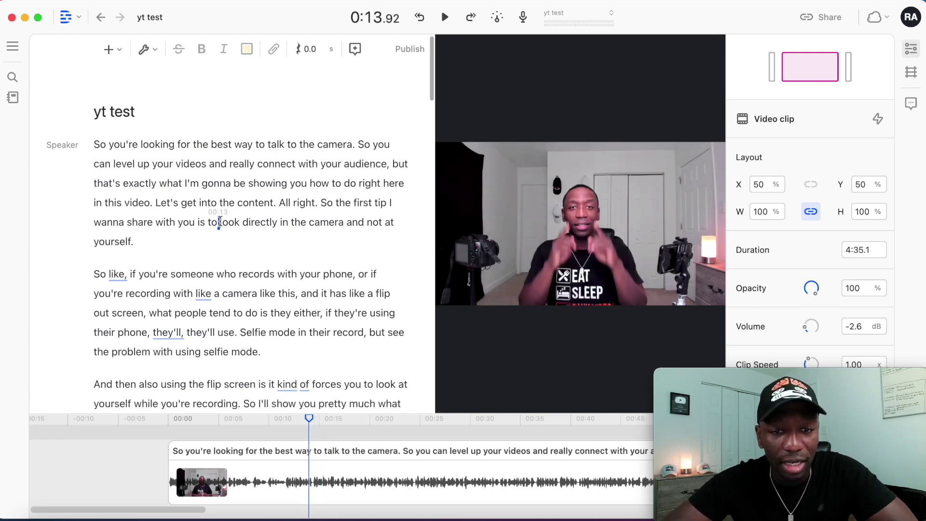
drag(219, 223, 386, 263)
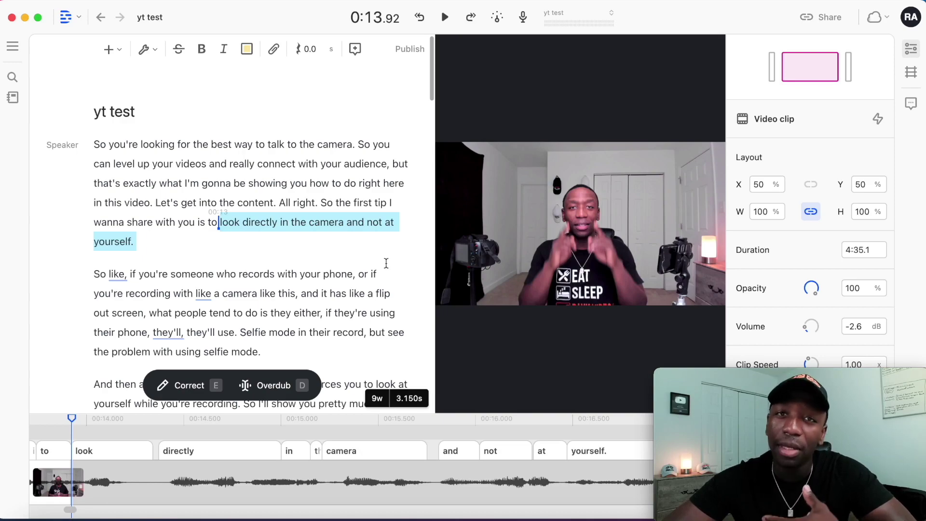
drag(386, 263, 328, 375)
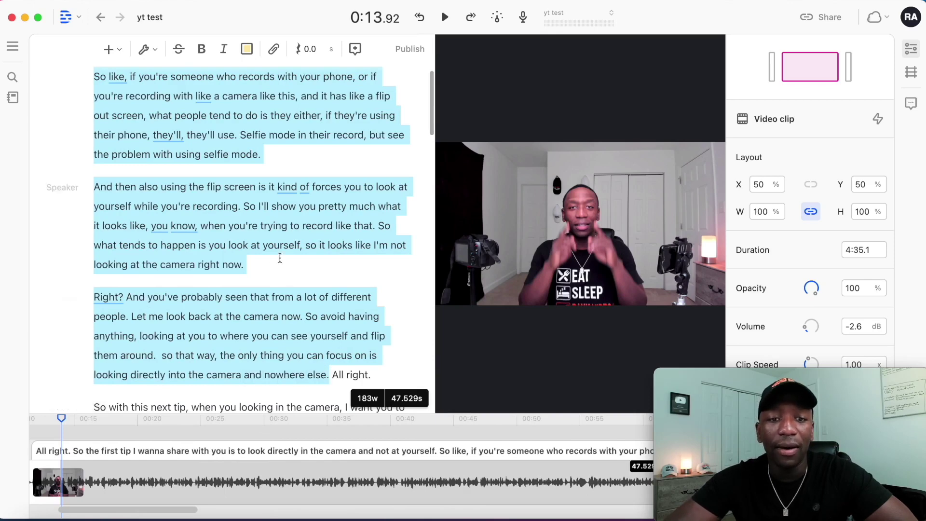
scroll(280, 257, up, 4)
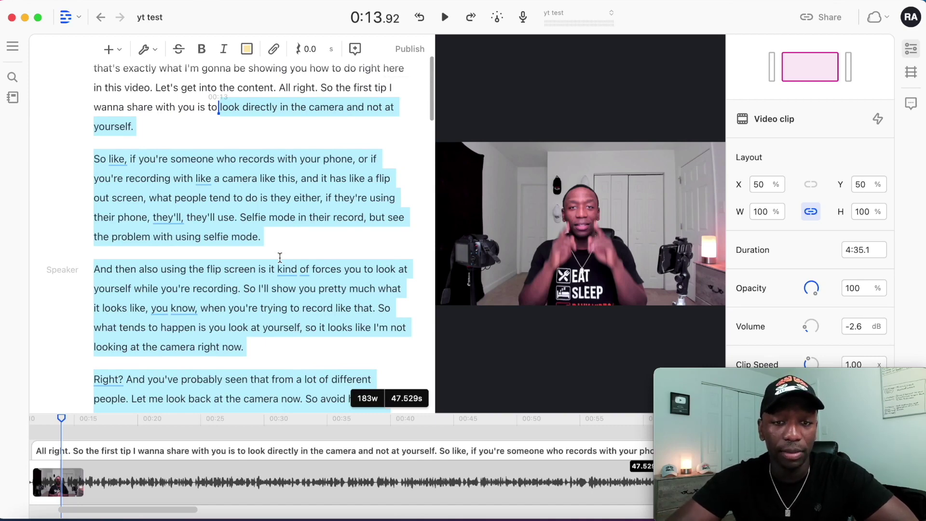
right_click(225, 205)
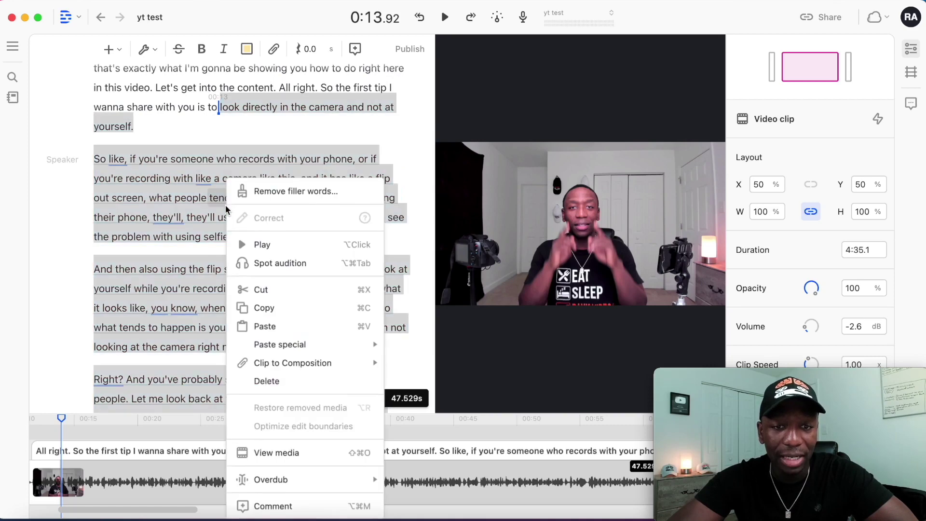
mouse_move(309, 368)
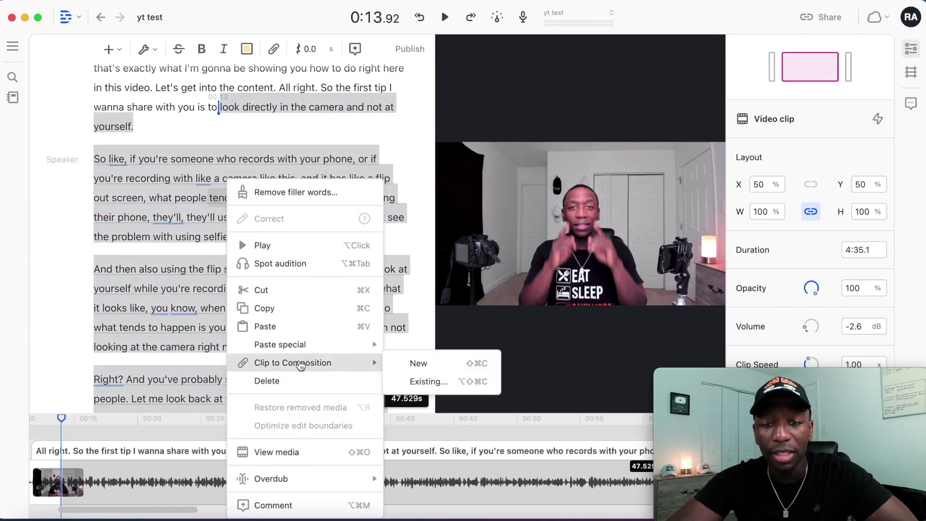
click(436, 364)
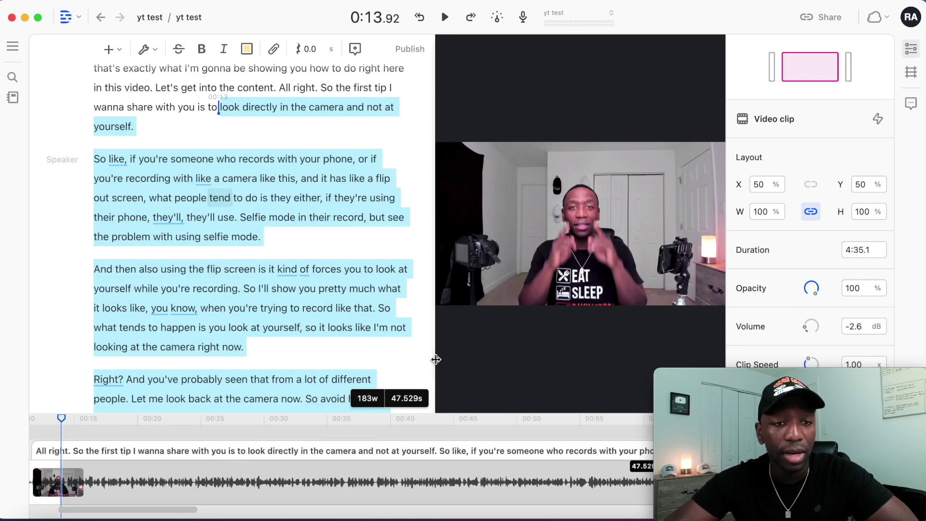
Step: Open the "Clips from yt test" composition from the project files and check its transcript
click(13, 99)
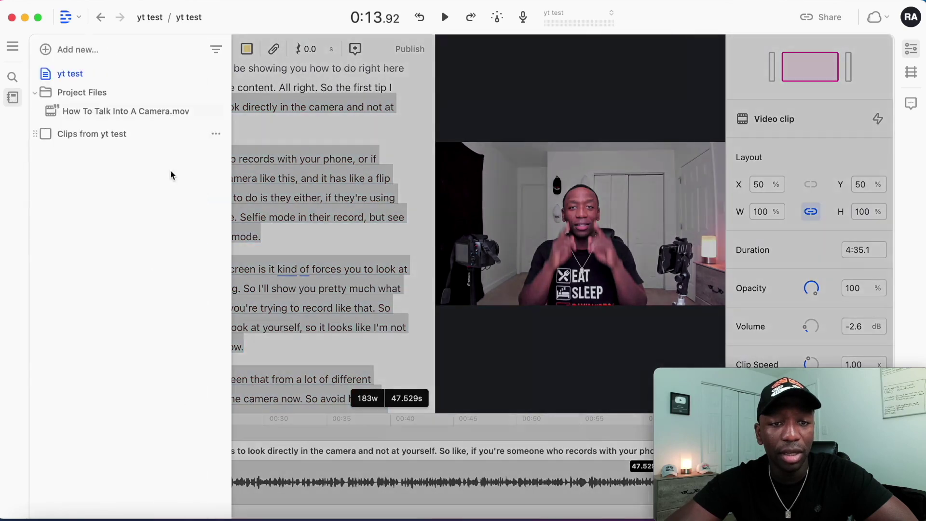
click(104, 135)
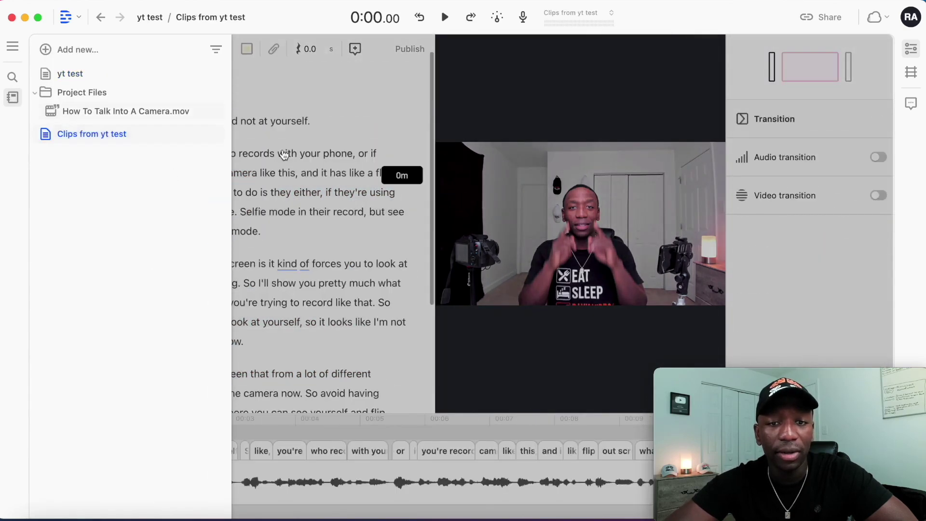
scroll(203, 174, down, 5)
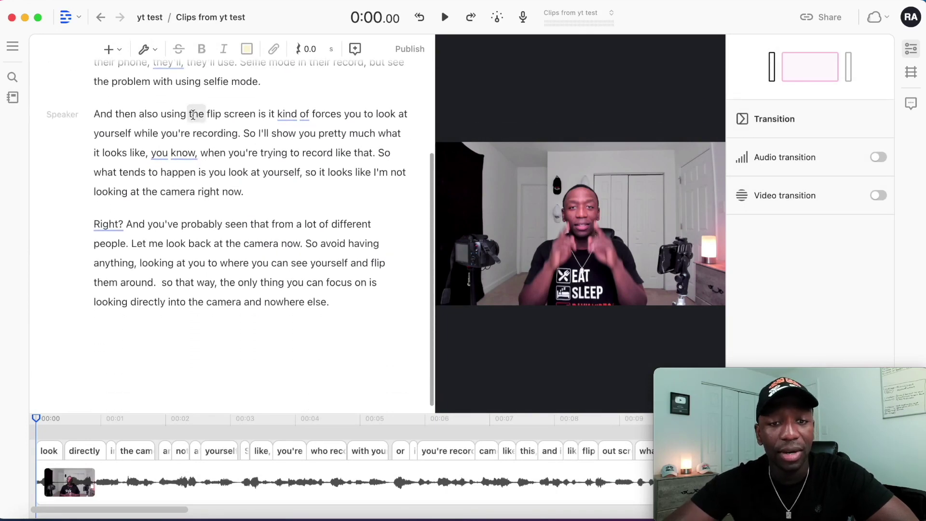
scroll(203, 174, up, 6)
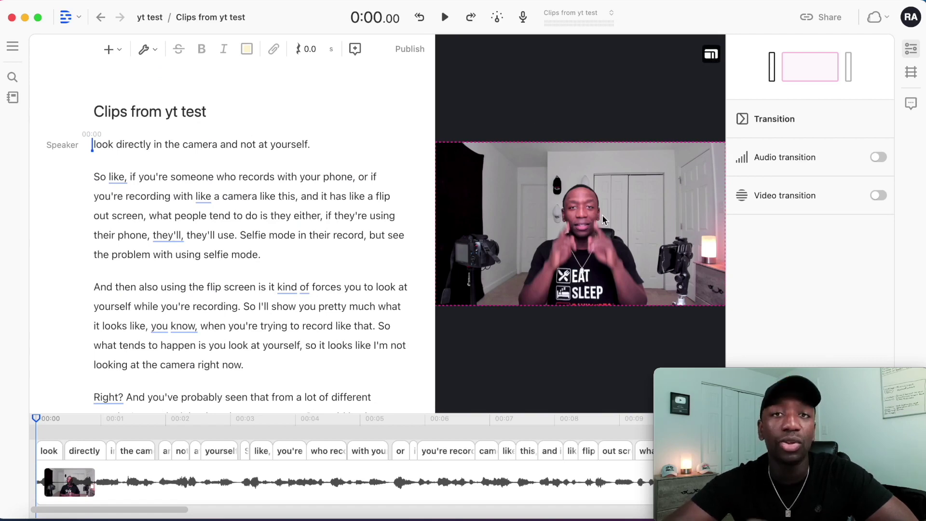
Step: Set the clip composition's orientation to Portrait (9:16) and its frame rate to 29.97 FPS
click(712, 55)
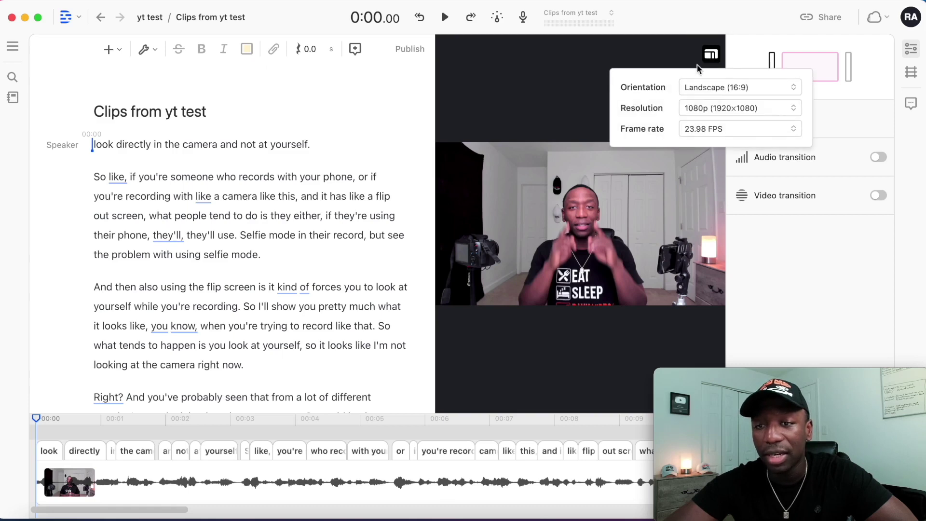
click(705, 92)
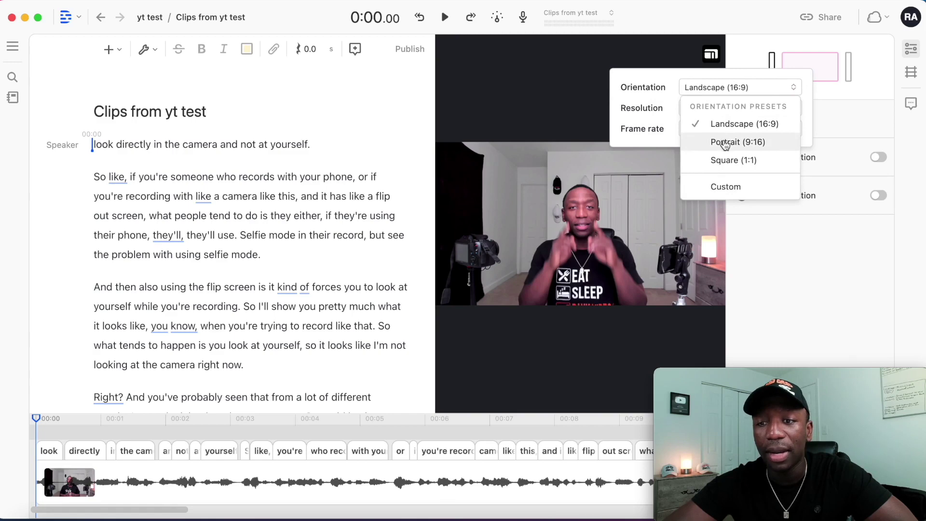
click(725, 143)
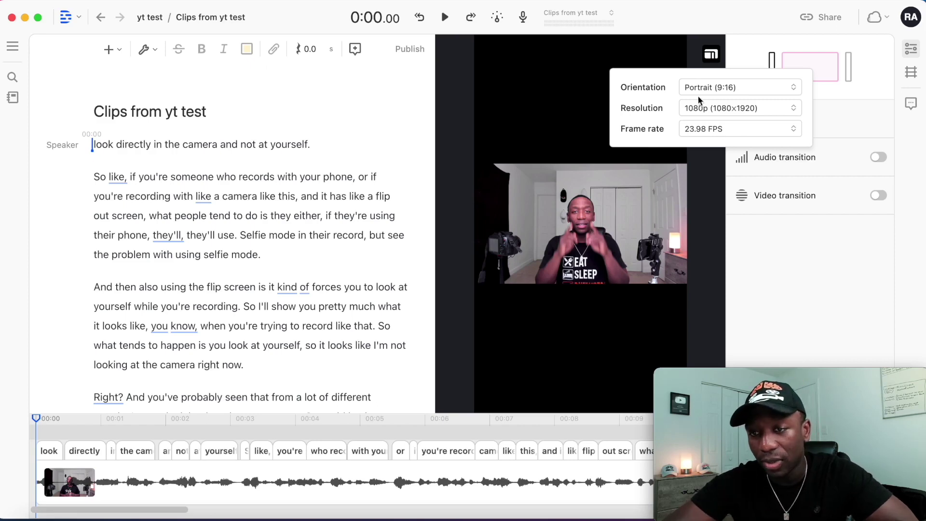
click(722, 127)
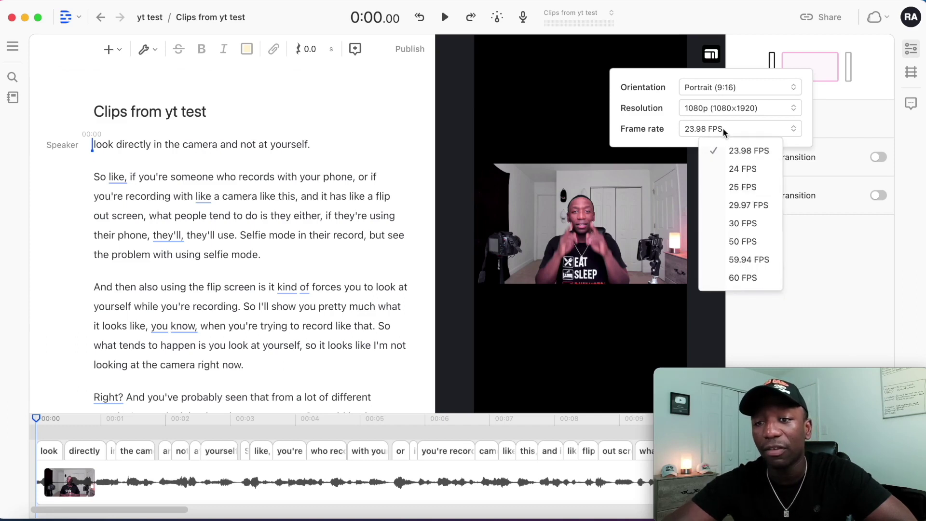
click(738, 206)
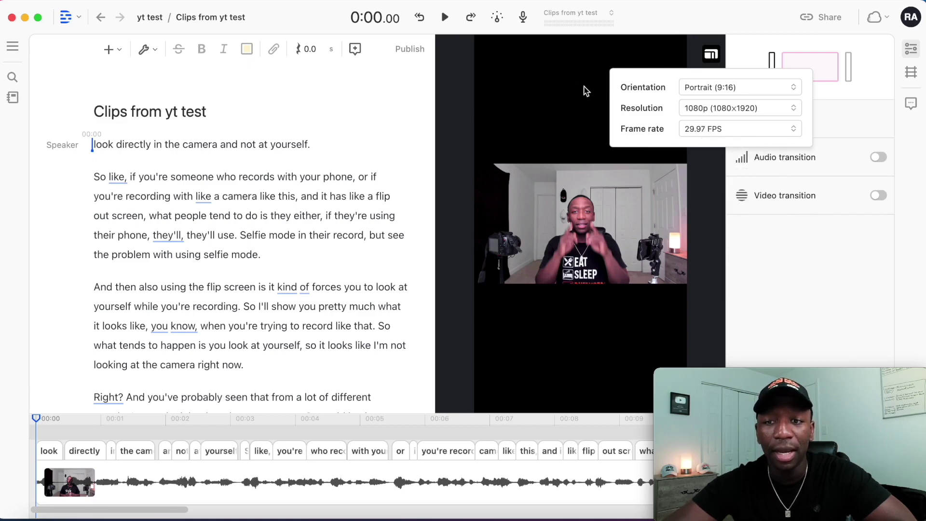
click(565, 79)
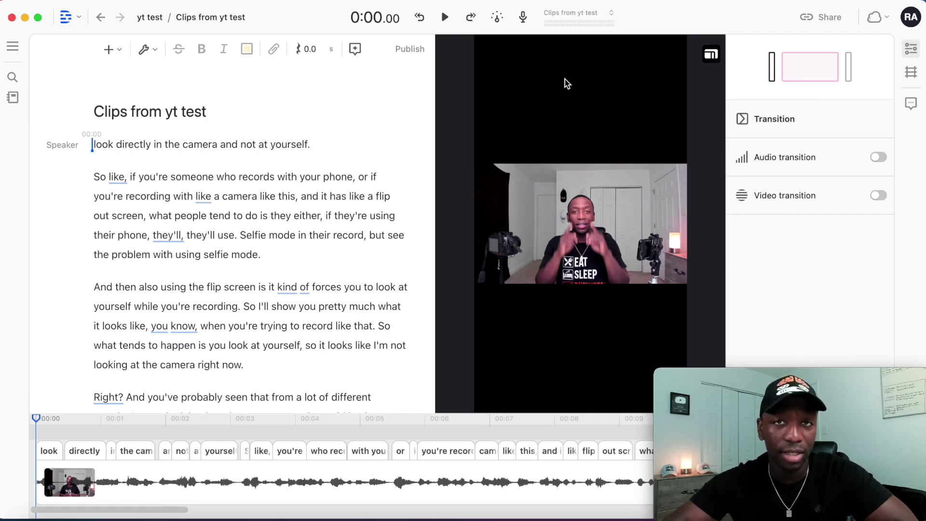
Step: Enlarge the video clip to 318% so the footage fills the vertical frame without black bars
click(580, 216)
drag(581, 166, 571, 41)
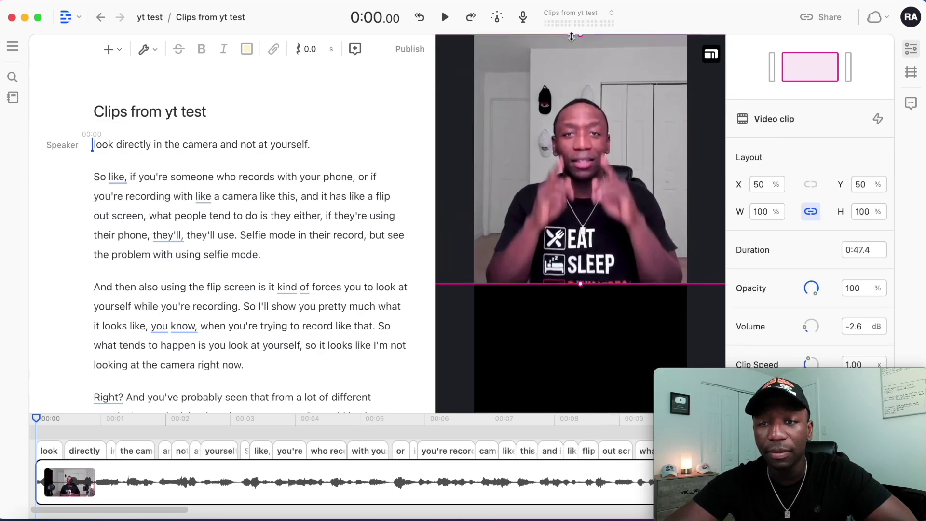
drag(574, 381, 573, 413)
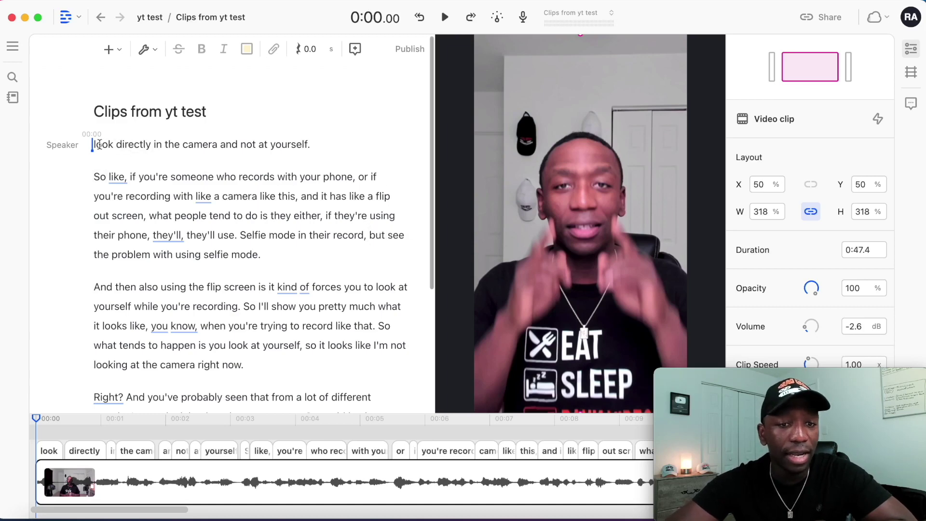
Step: Insert Fancy Captions at the start of the clip's transcript
click(121, 53)
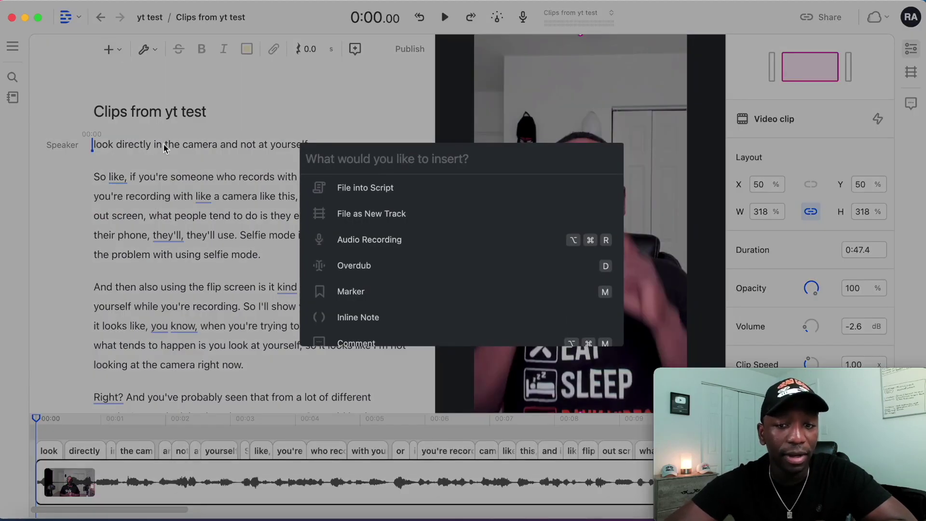
scroll(392, 267, down, 5)
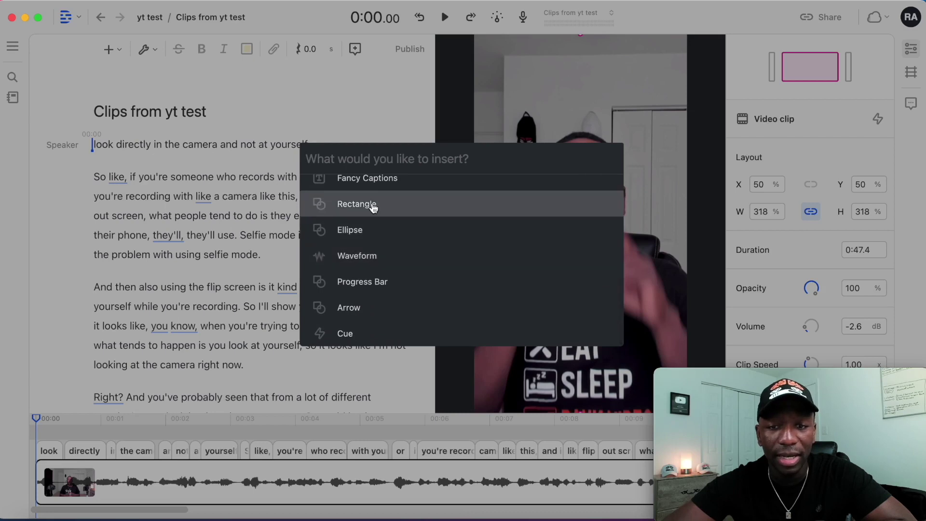
scroll(385, 184, up, 2)
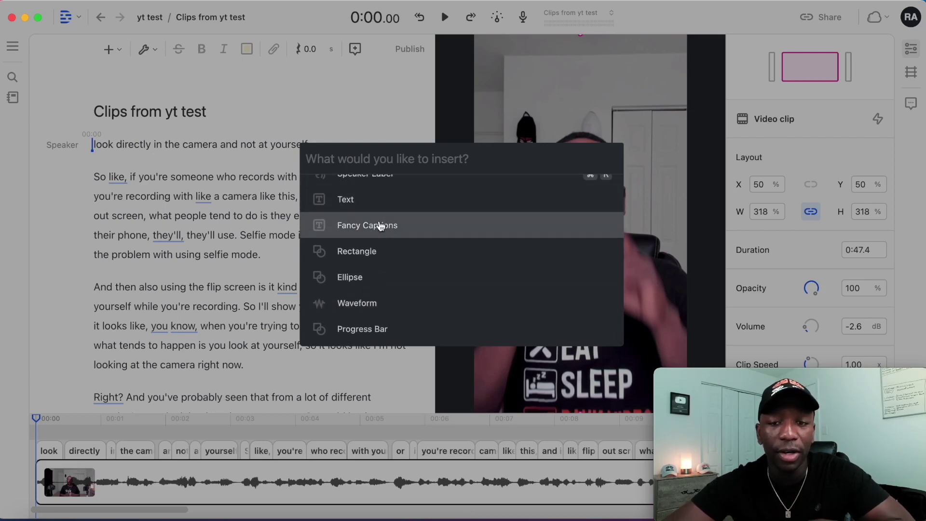
click(361, 227)
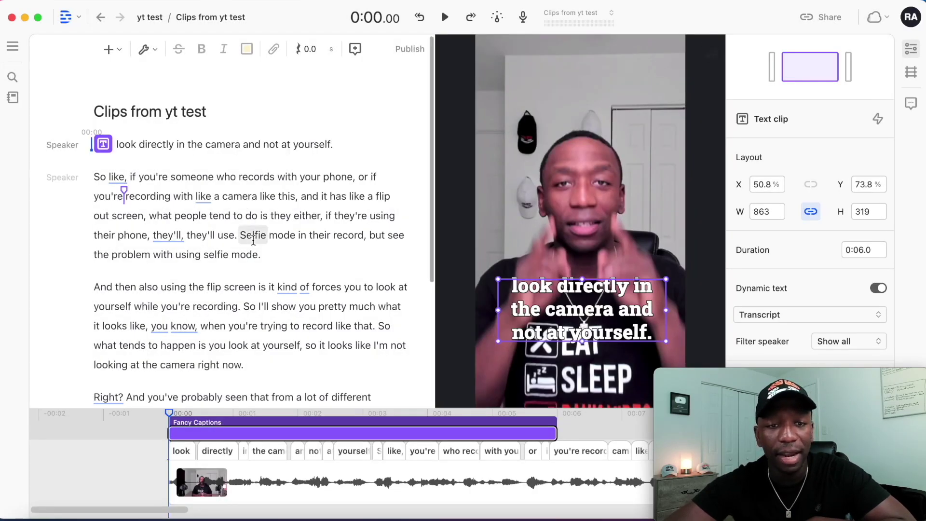
Step: Play the opening seconds of the composition to preview the new captions over the video
scroll(193, 240, down, 5)
scroll(193, 239, up, 5)
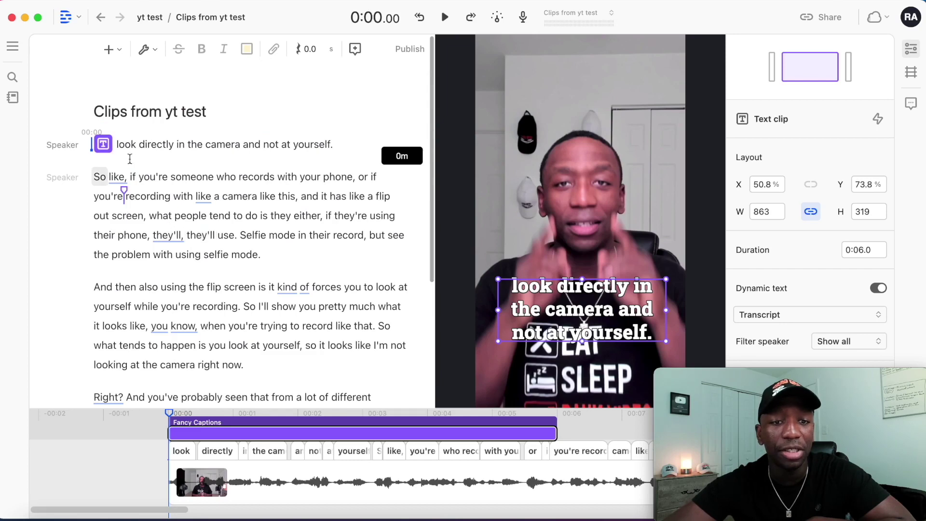
key(space)
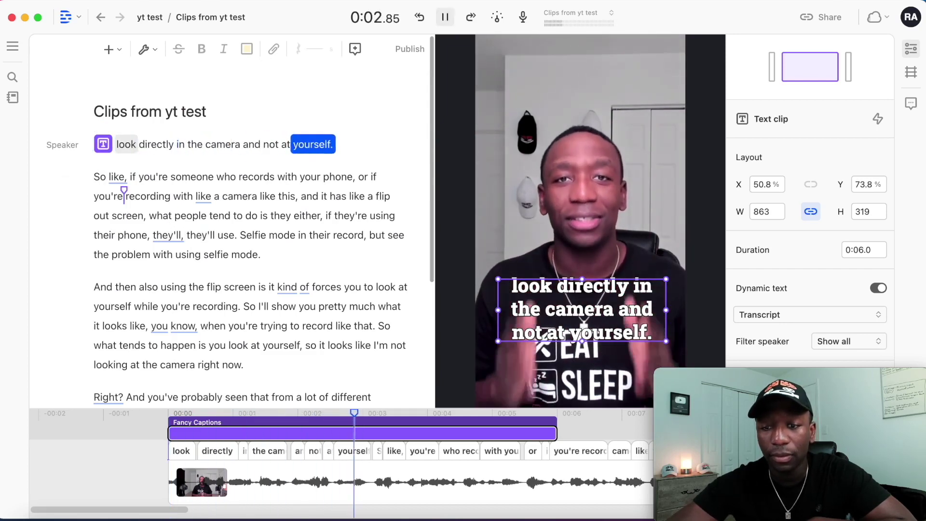
key(space)
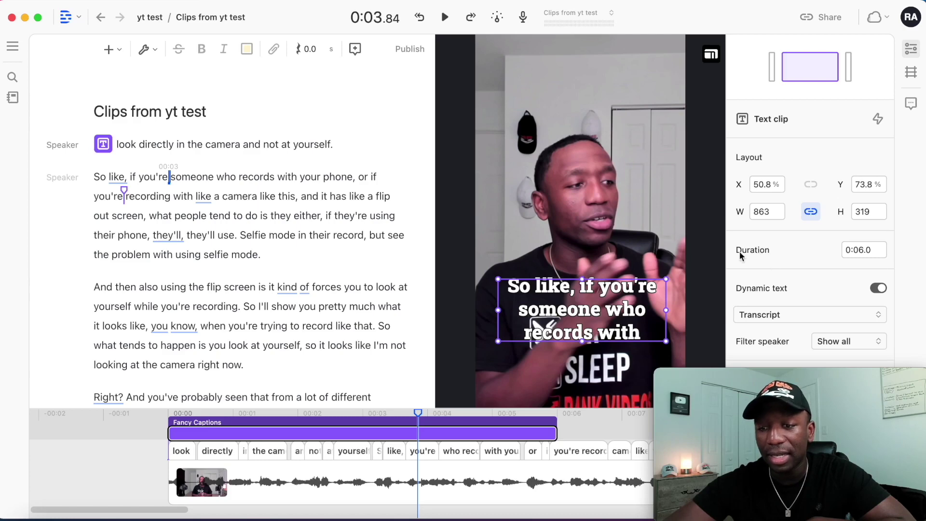
Step: Turn the captions' dynamic text off and back on
drag(855, 376, 492, 375)
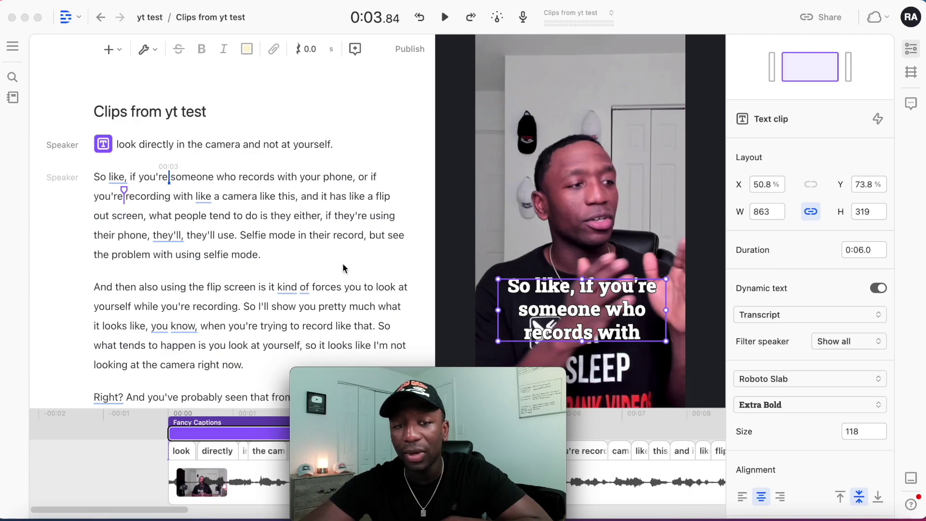
click(536, 295)
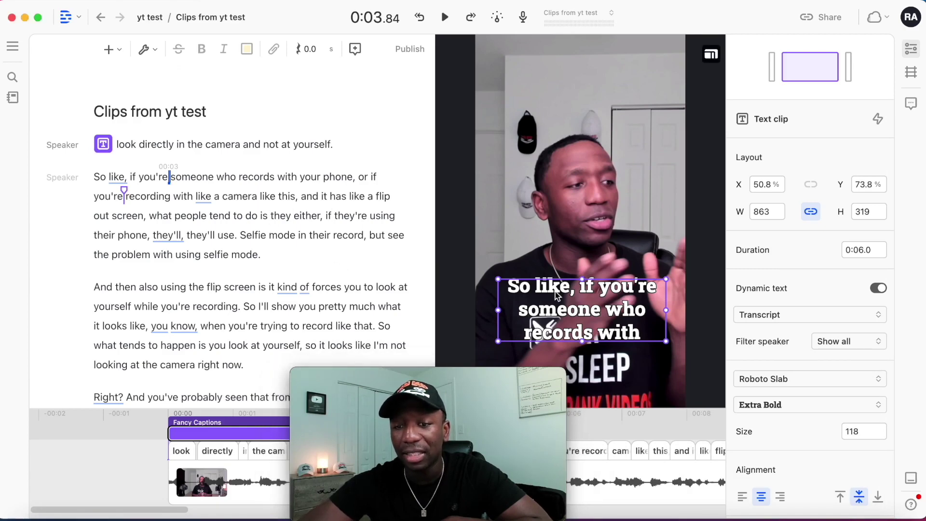
click(878, 288)
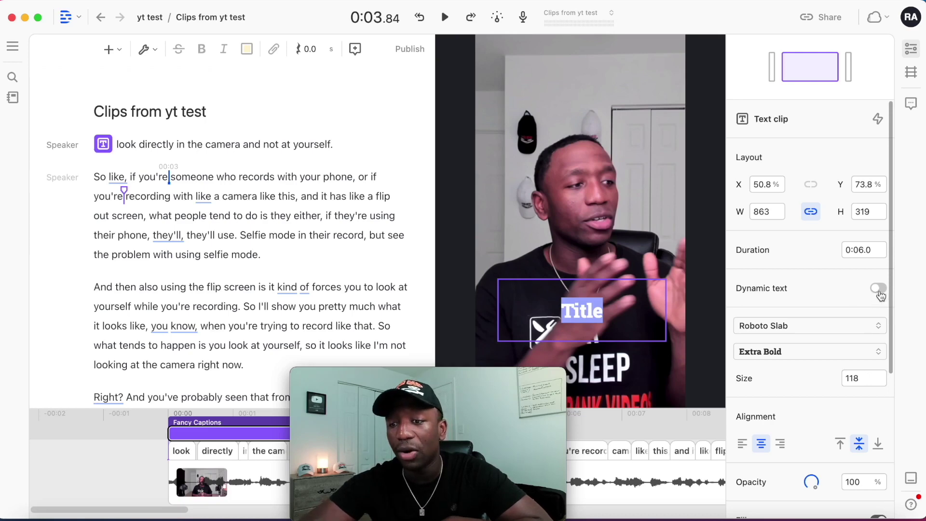
click(881, 291)
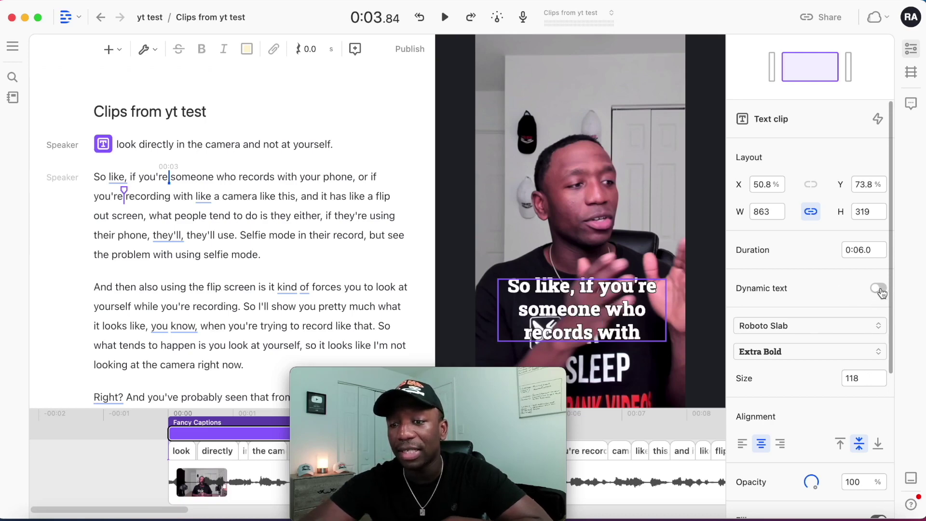
Step: Turn on word-level animation for the captions
scroll(838, 325, down, 3)
scroll(837, 330, down, 5)
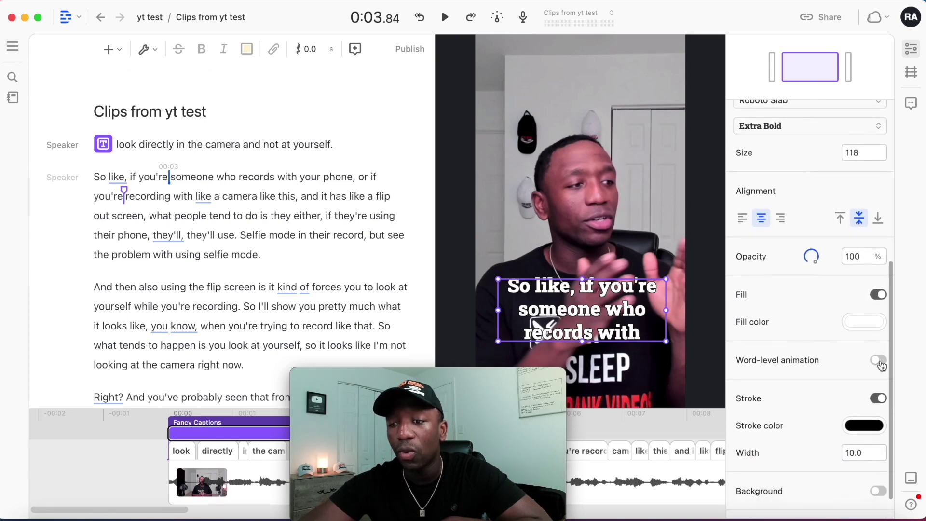
click(879, 360)
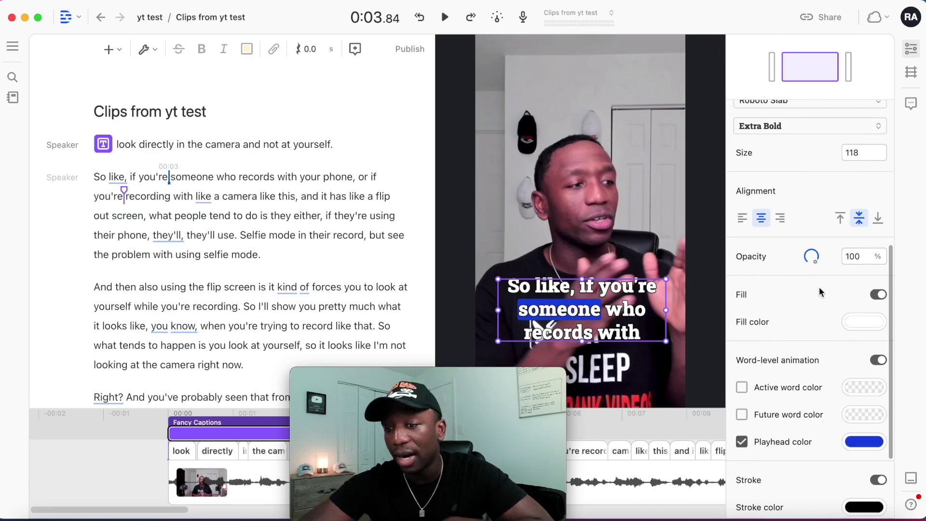
scroll(818, 287, down, 4)
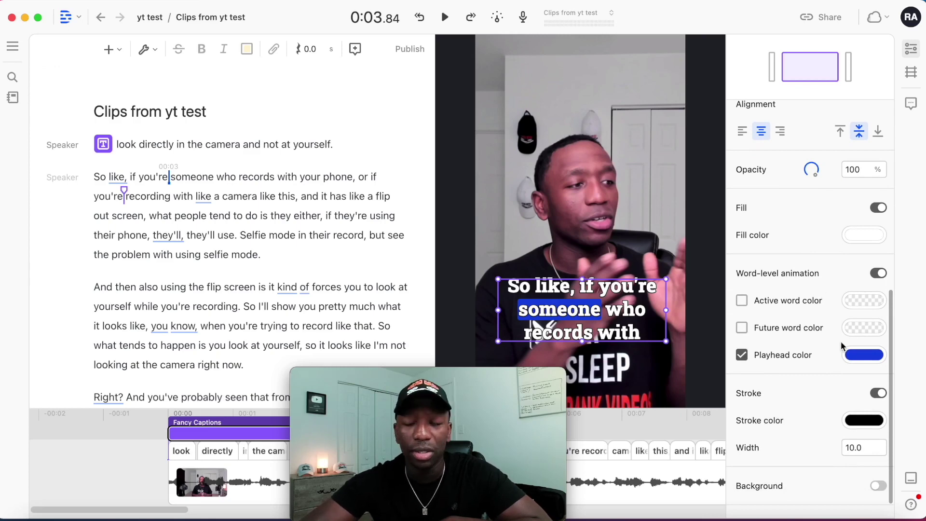
Step: Disable the captions' playhead color, enable a blue active word color instead, and preview it from the first word
click(742, 356)
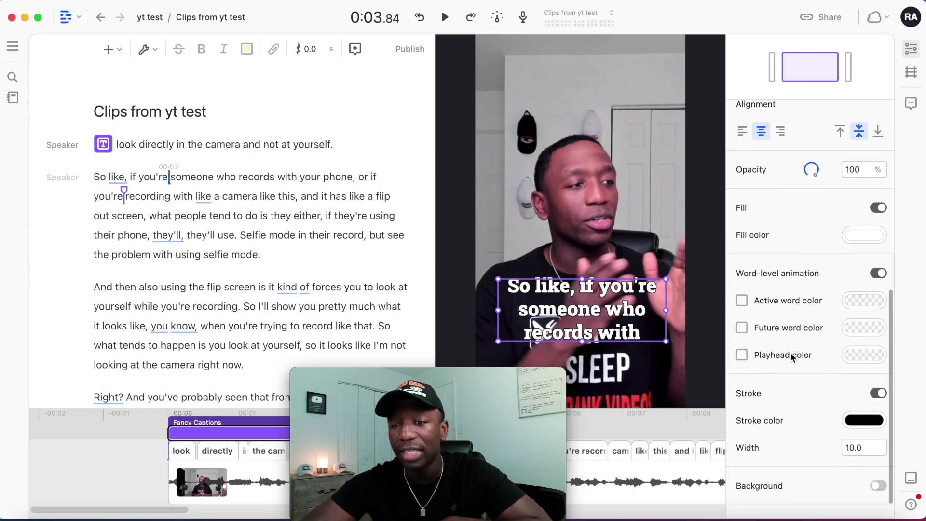
click(741, 302)
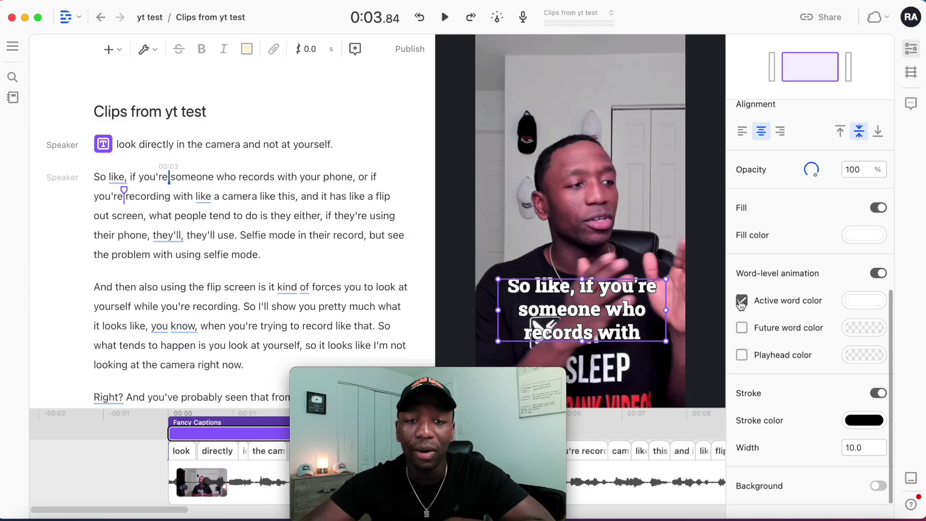
click(118, 144)
key(space)
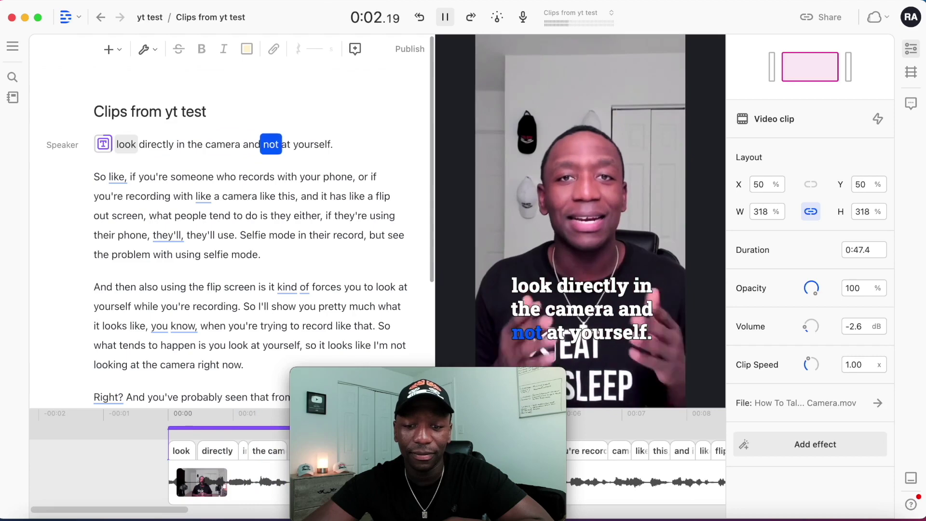
key(space)
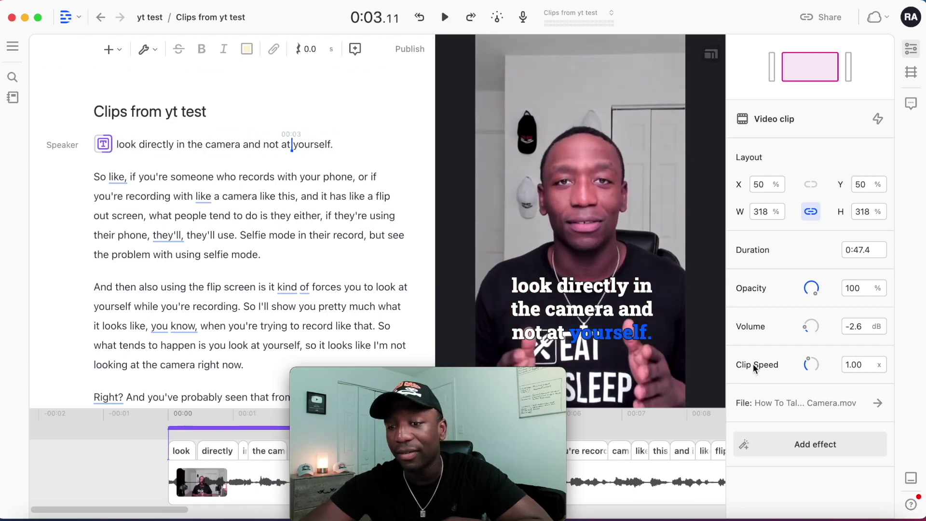
Step: Disable the captions' active word color and enable the future word color with the red-pink FF365B
click(595, 297)
scroll(836, 360, down, 7)
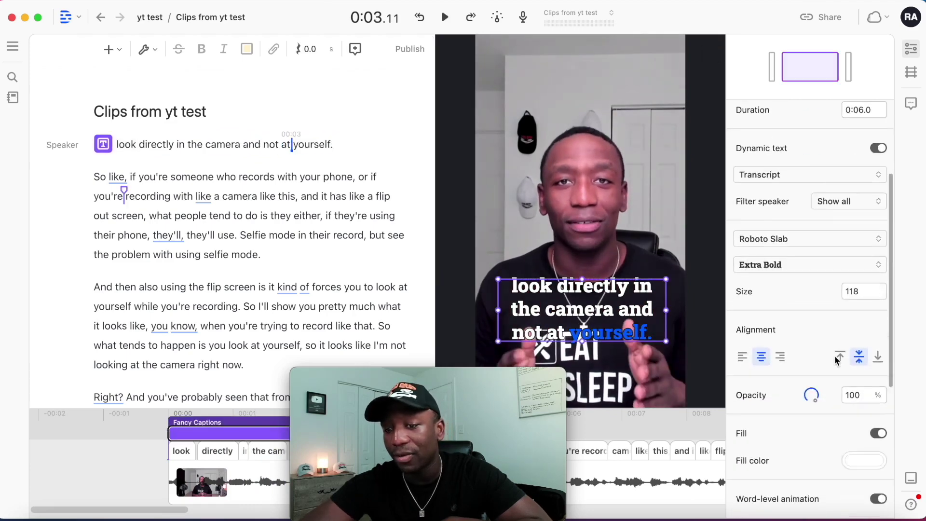
click(742, 354)
click(742, 378)
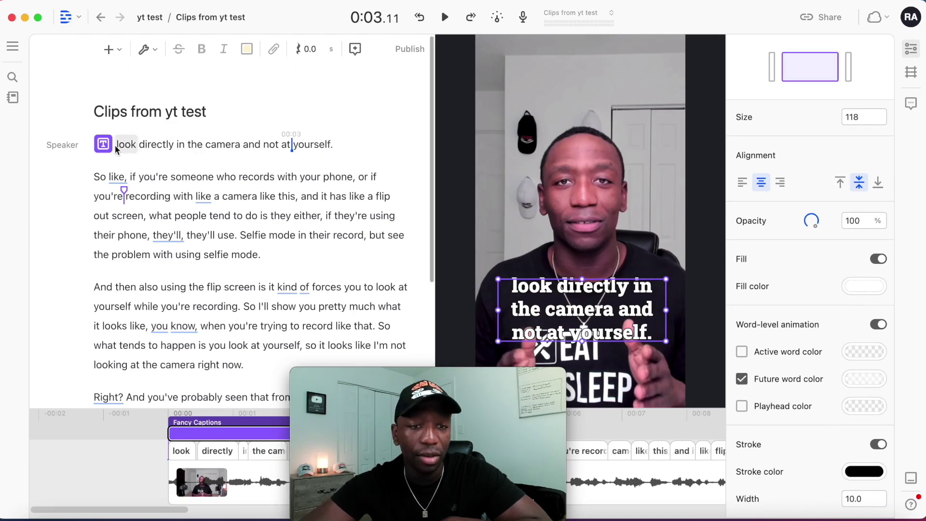
click(866, 380)
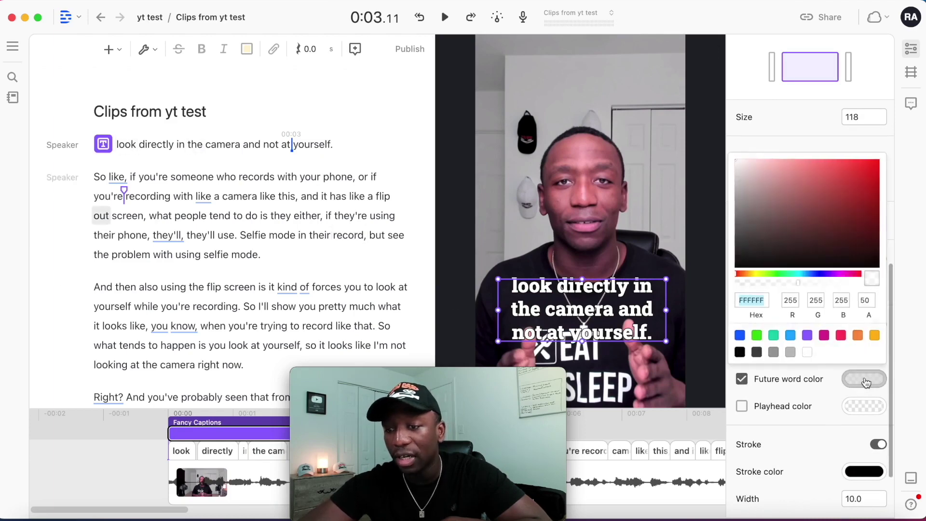
click(841, 338)
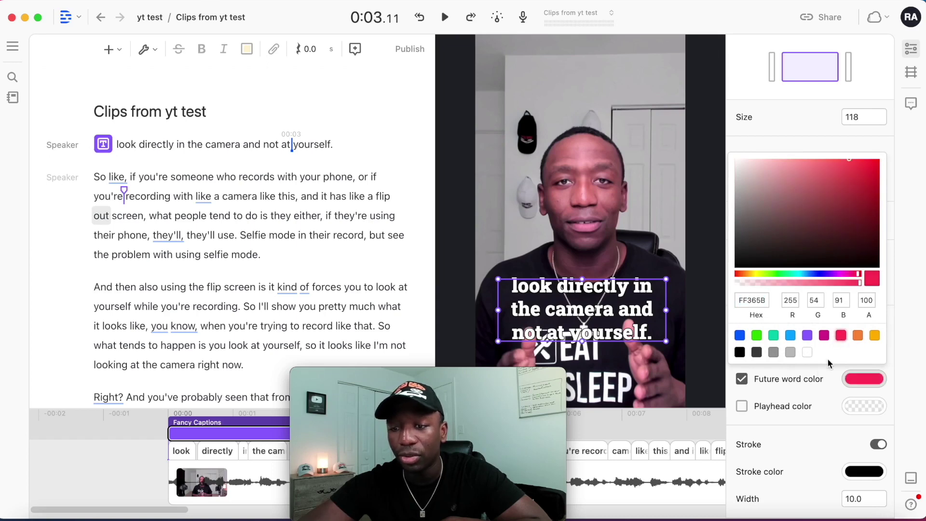
click(793, 429)
Step: Play the opening line from its first word to preview the future word color
key(Up)
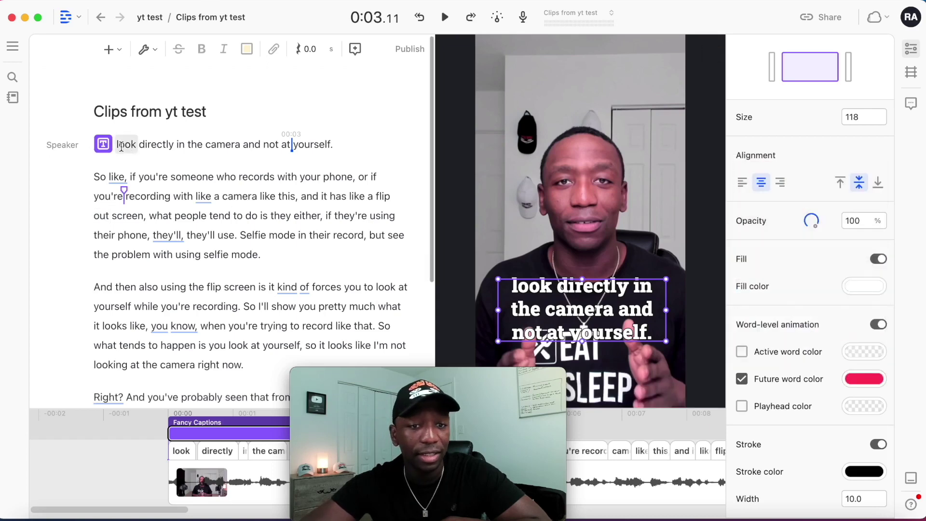
key(space)
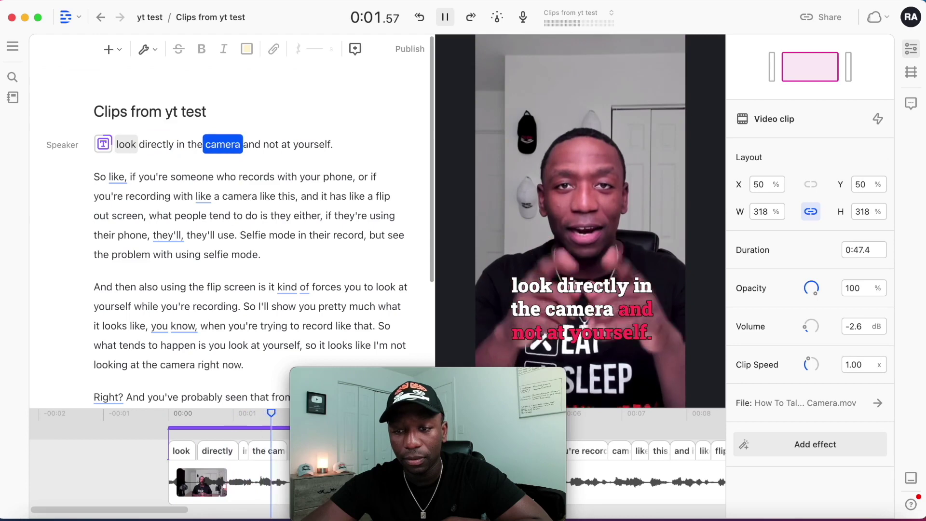
key(space)
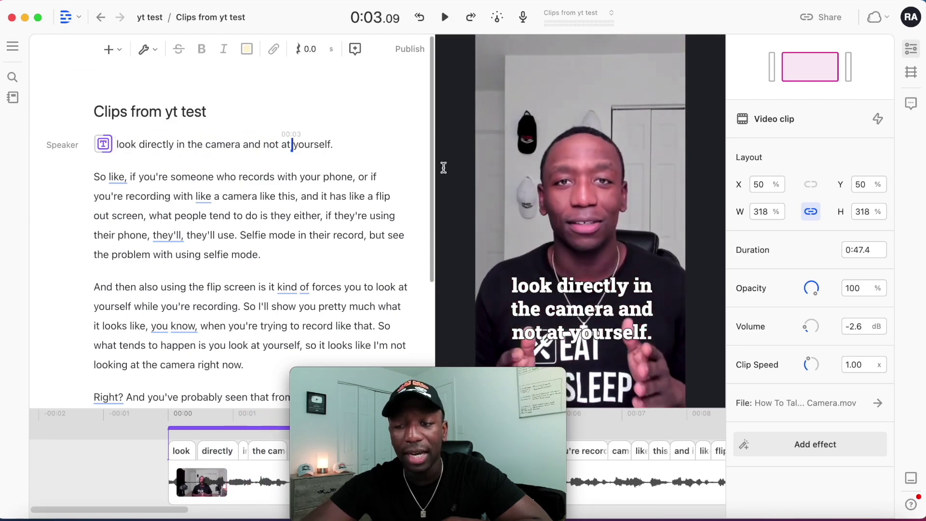
Step: Re-enable the captions' playhead color and turn off the future word color
click(572, 305)
scroll(851, 331, down, 8)
click(741, 330)
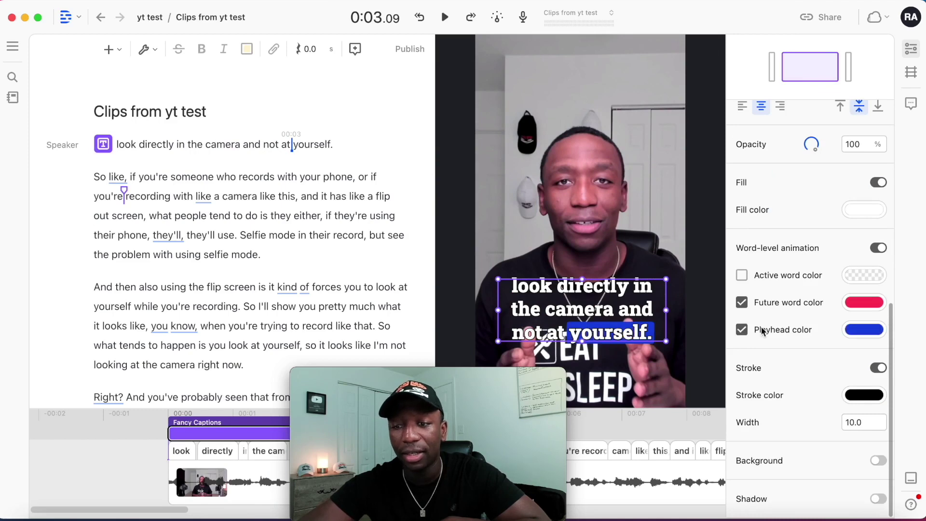
click(742, 302)
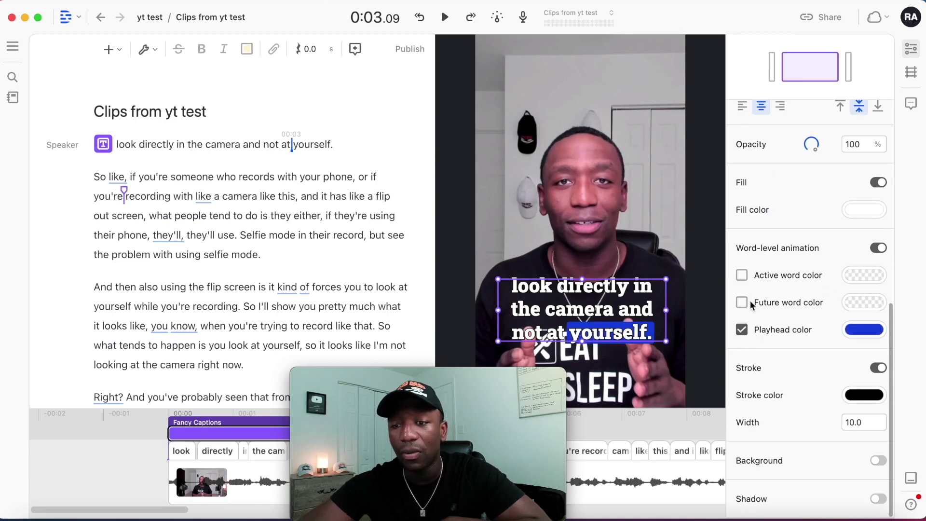
Step: Play the captions from the first word to preview the playhead highlight
click(117, 146)
key(space)
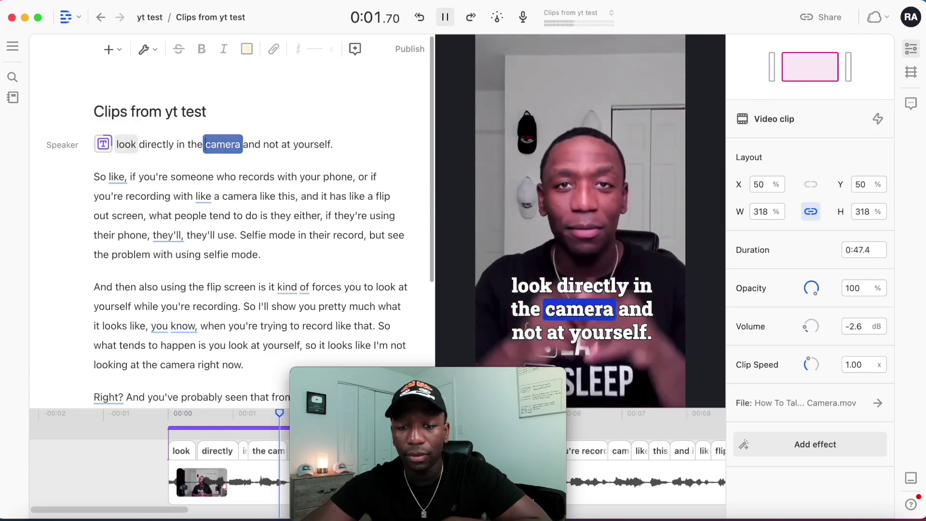
key(space)
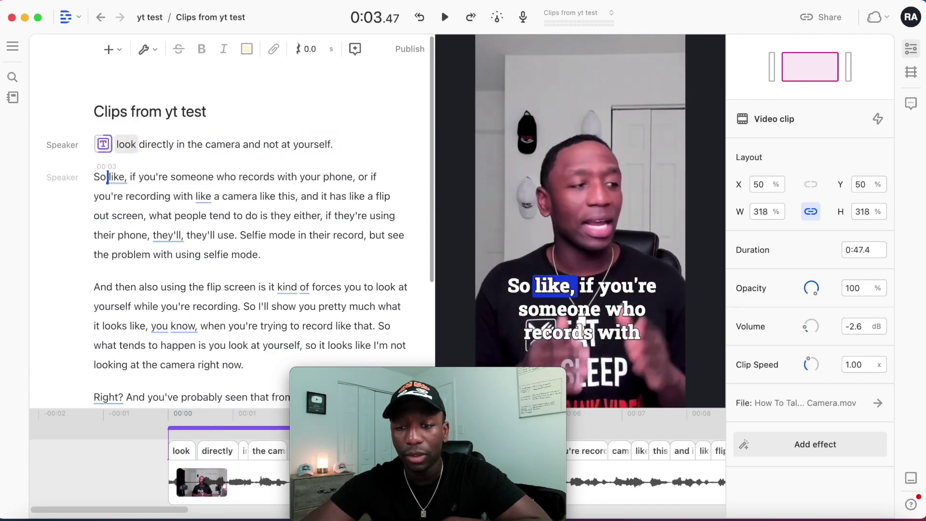
Step: Change the captions' font to Komika Axis, downloading it to the project
click(571, 288)
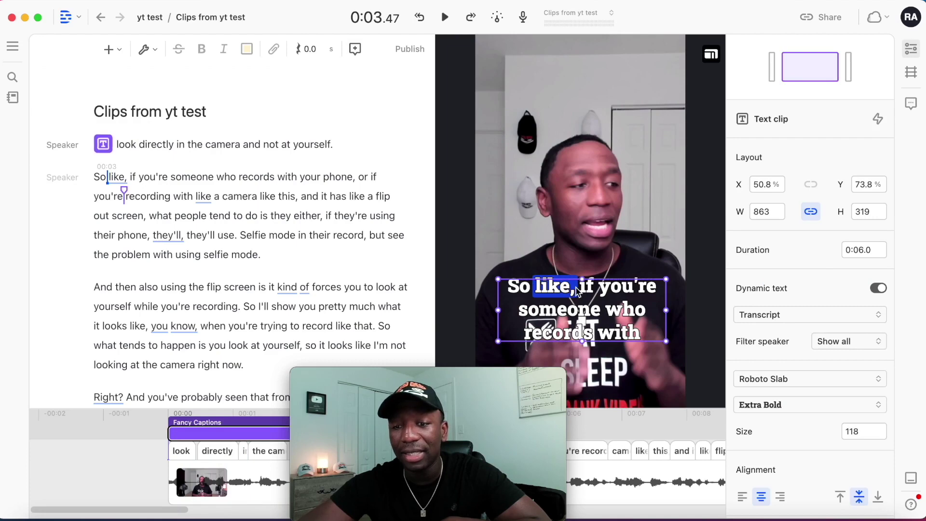
scroll(844, 285, down, 3)
scroll(845, 287, down, 2)
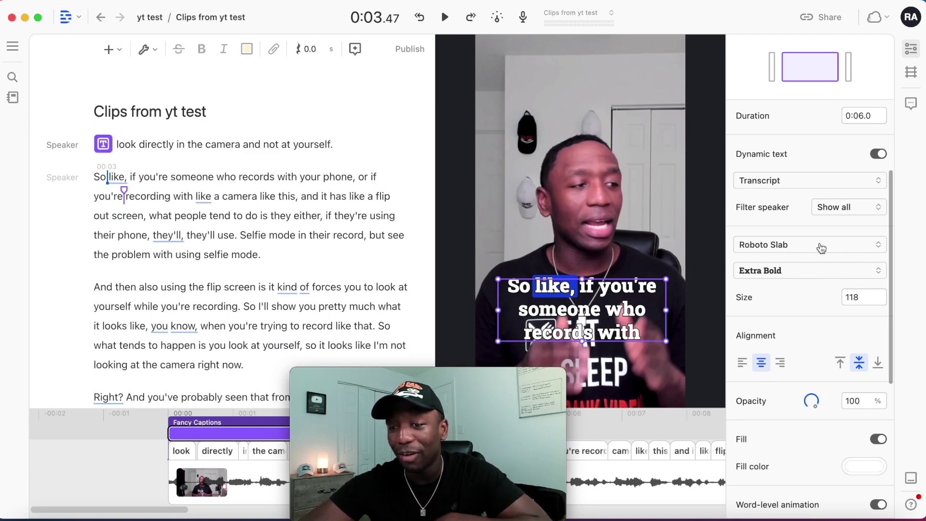
click(794, 247)
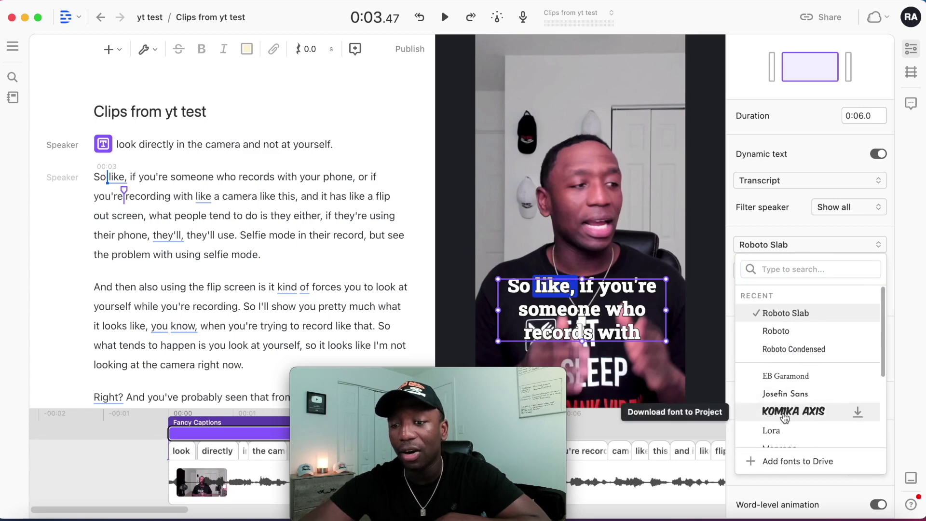
click(835, 414)
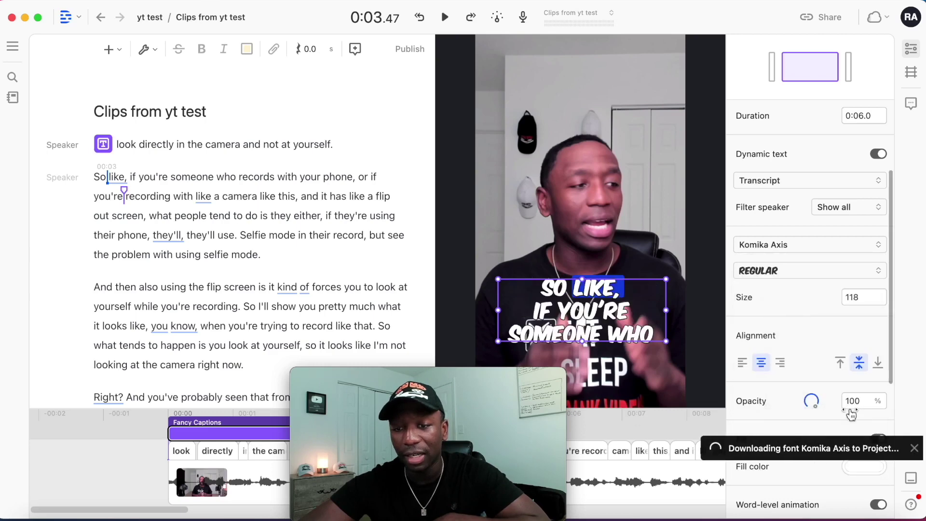
Step: Set the captions' font to Roboto Slab in Extra Bold at size 155
click(822, 244)
click(804, 333)
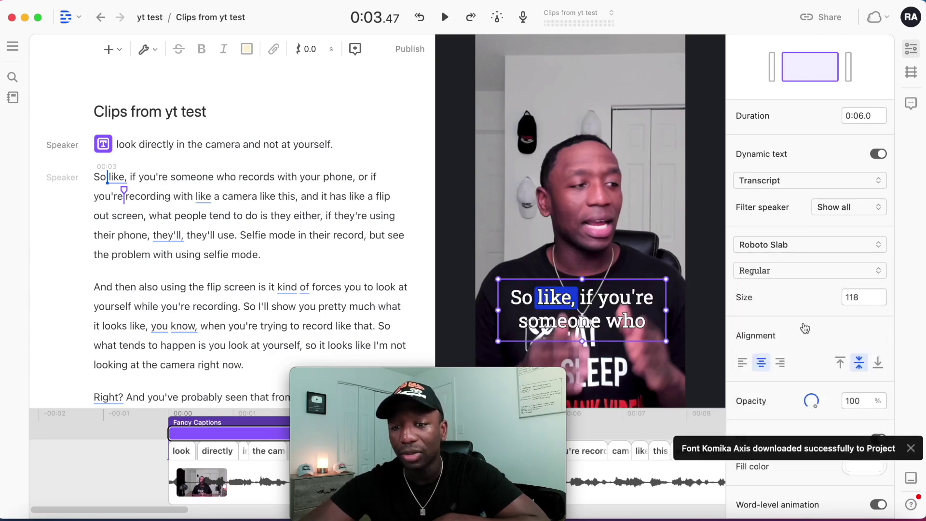
click(803, 270)
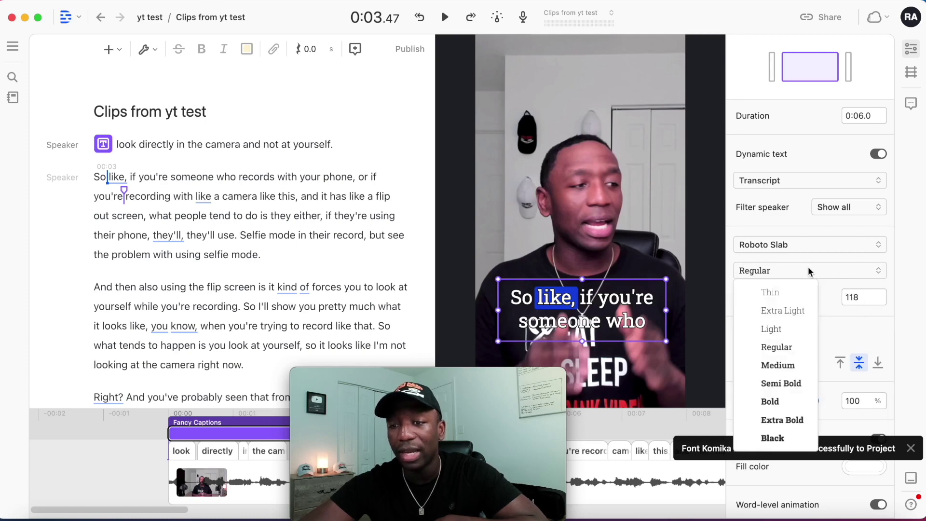
click(782, 419)
click(856, 295)
text(155)
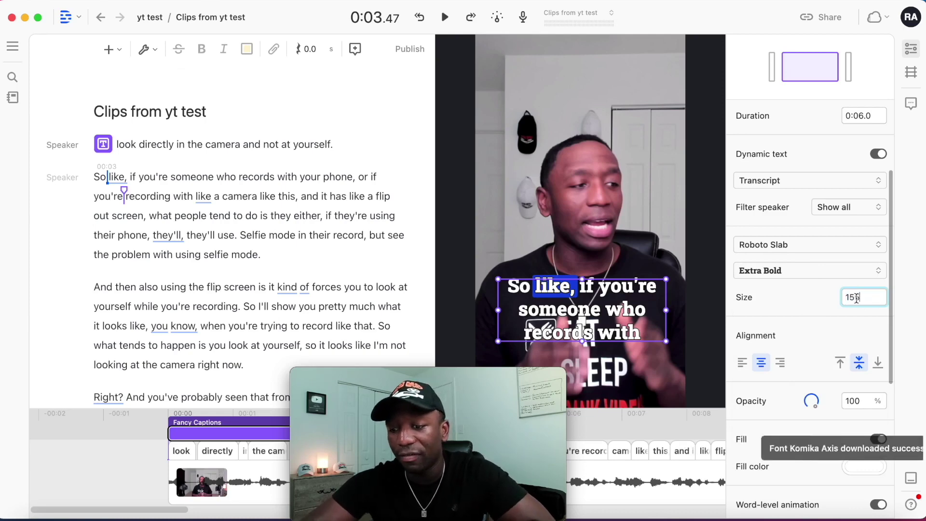
key(Return)
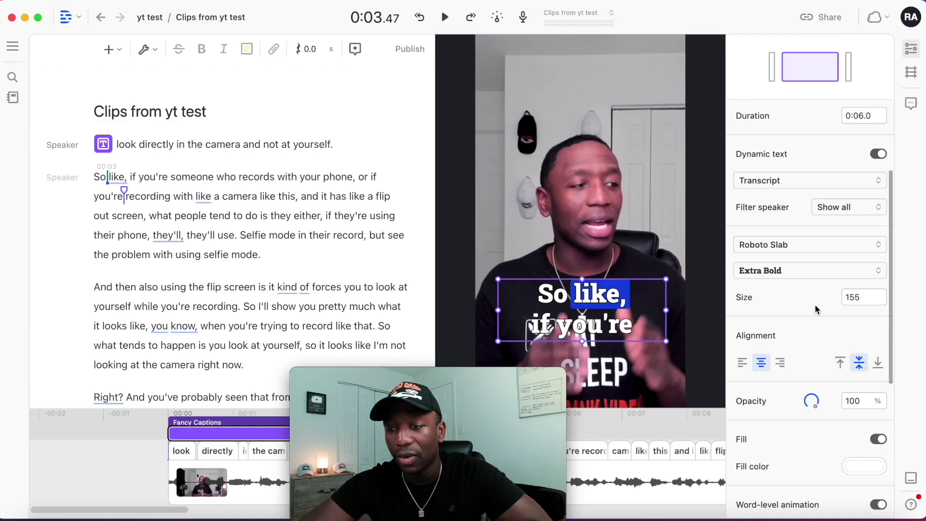
Step: Switch the captions' fill off and back on, and do the same with their stroke to compare the look
scroll(814, 303, down, 5)
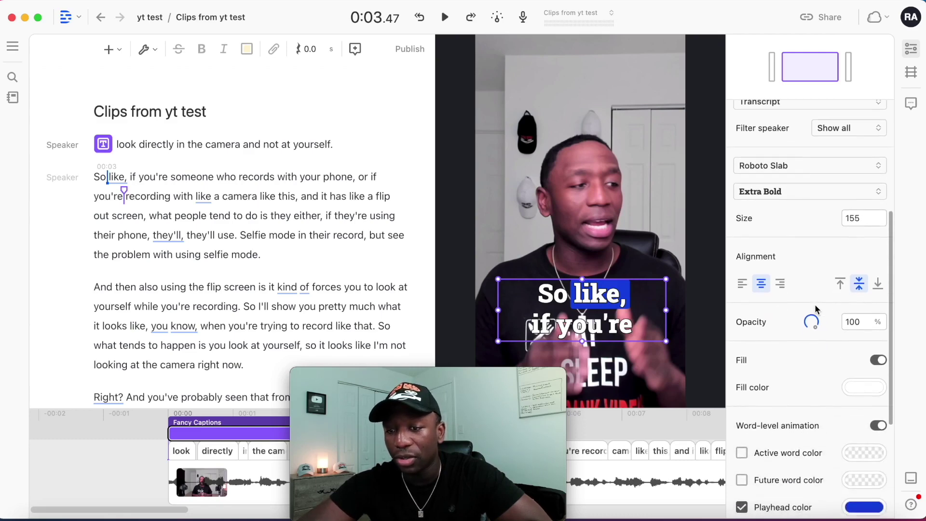
scroll(814, 308, down, 1)
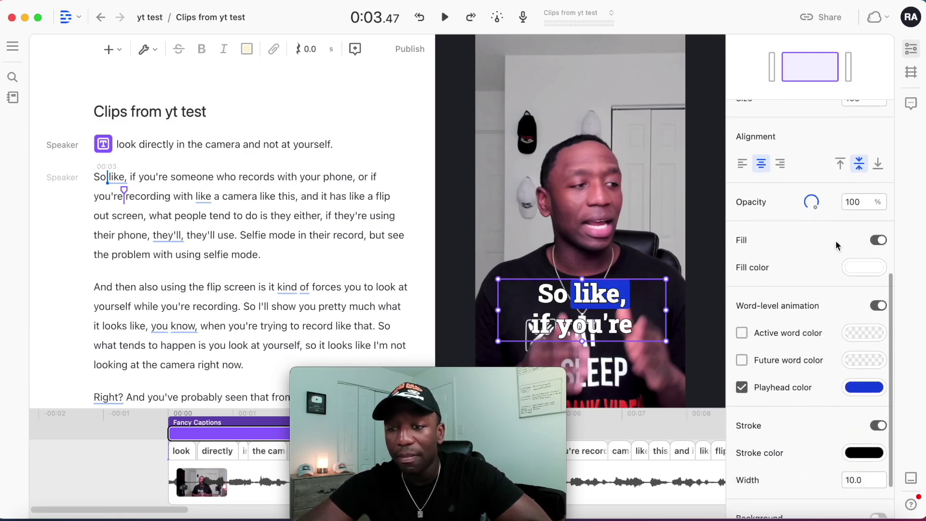
click(879, 241)
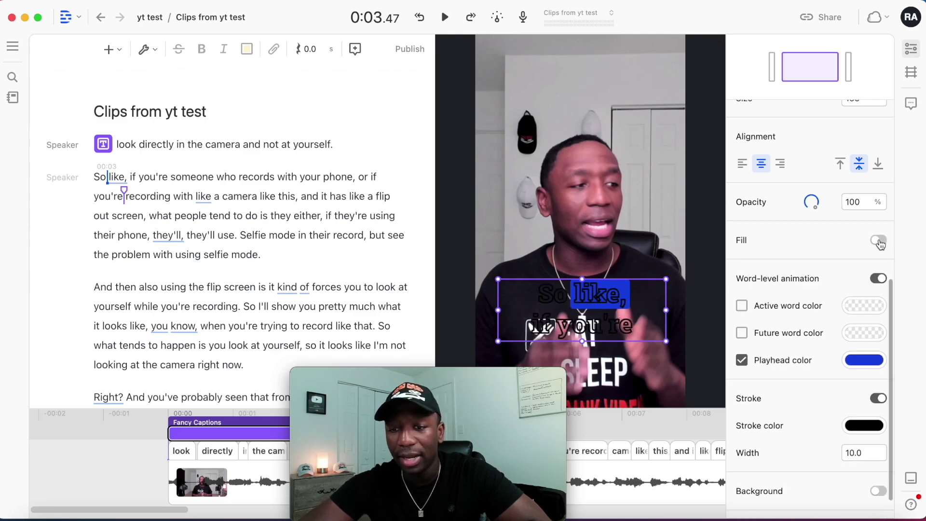
click(879, 241)
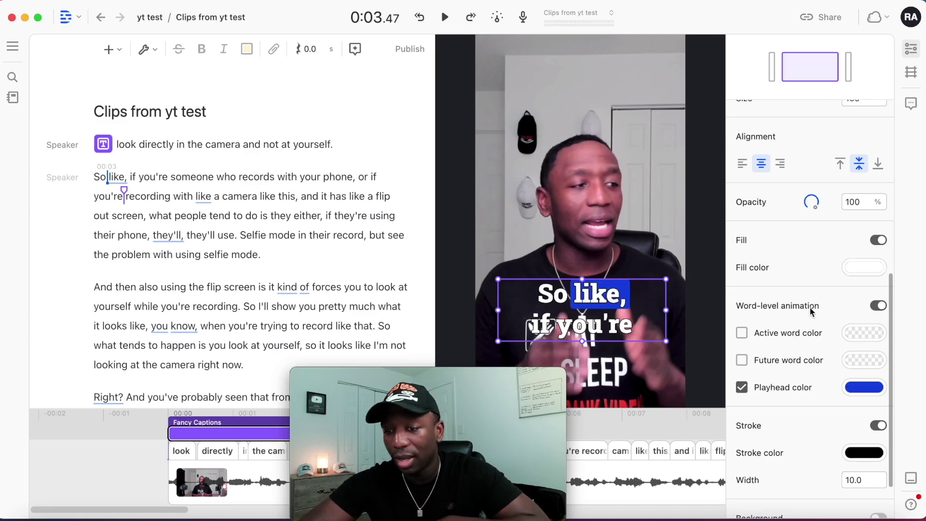
scroll(806, 339, down, 2)
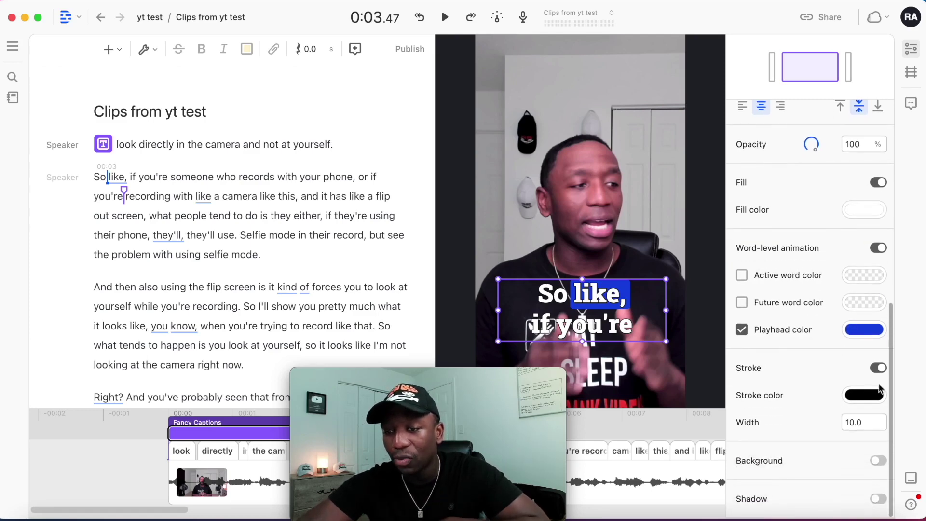
click(880, 369)
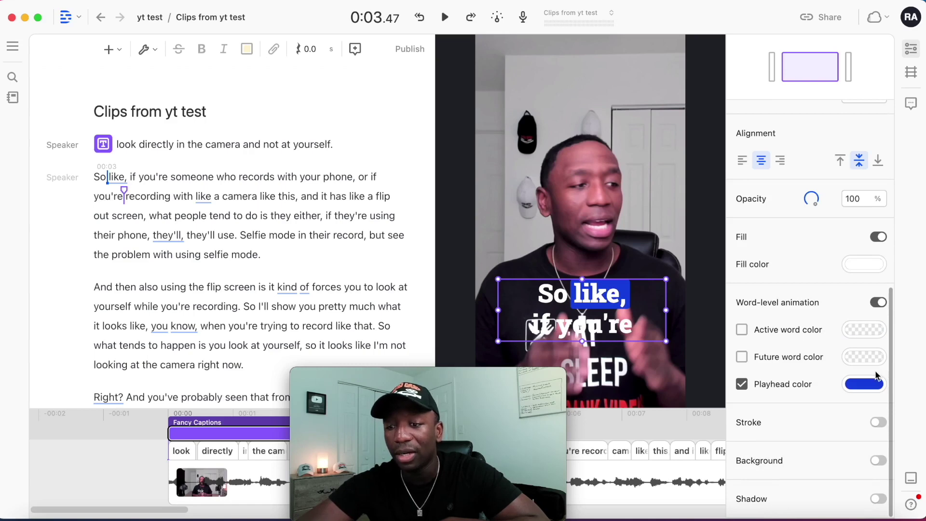
click(879, 424)
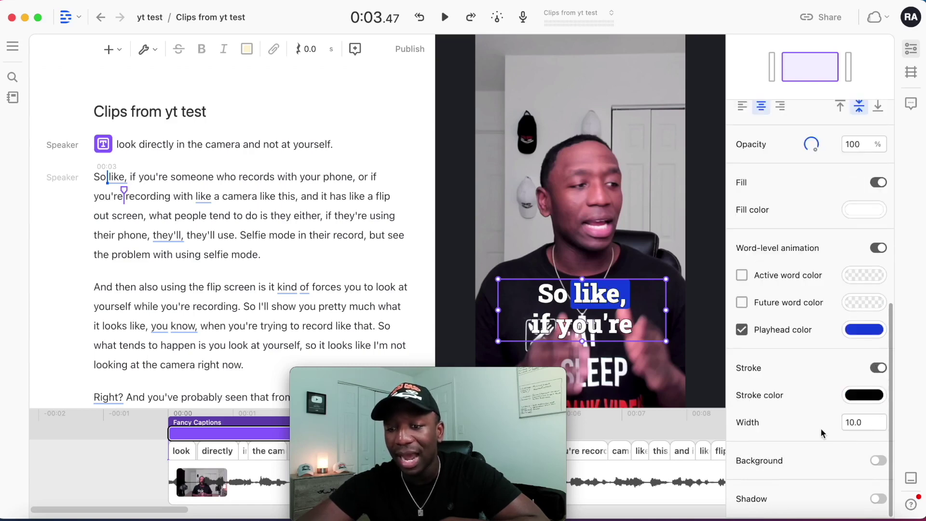
Step: Try a black background behind the captions and switch the background off again
click(877, 461)
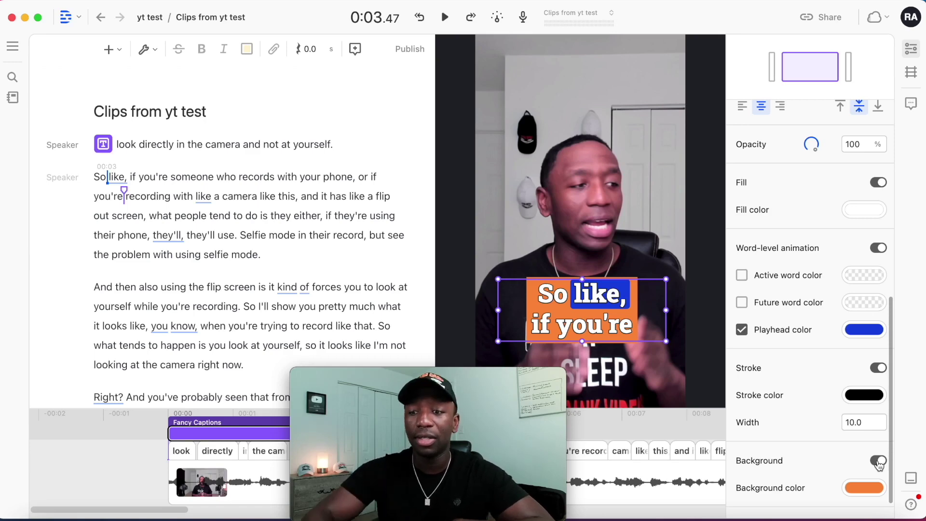
scroll(853, 472, down, 1)
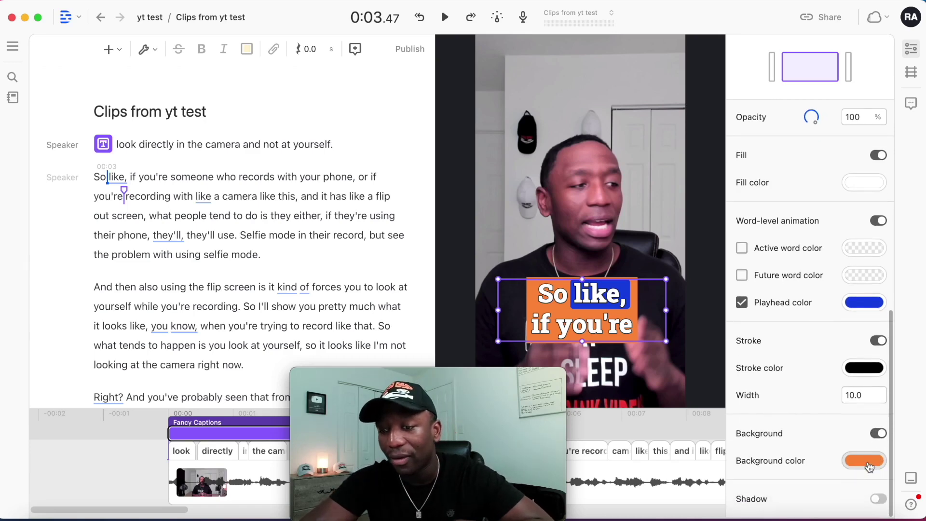
click(868, 467)
click(739, 434)
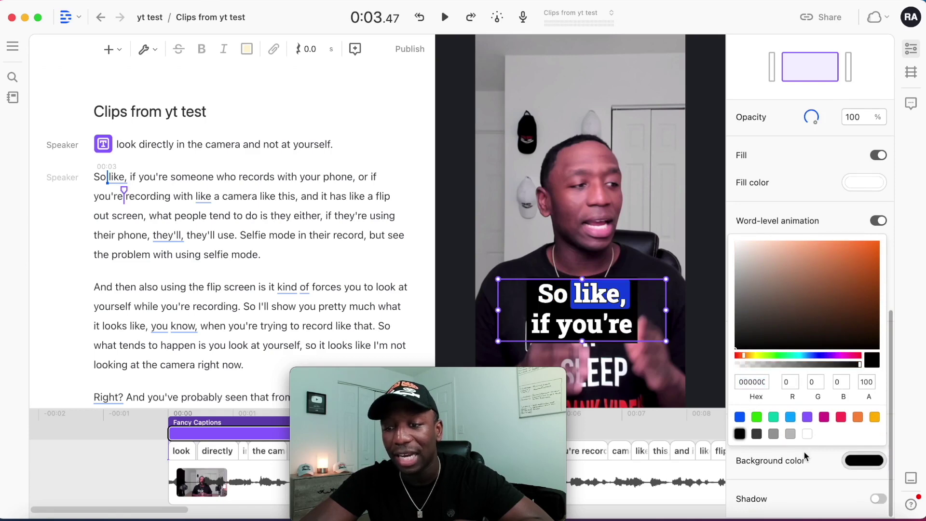
click(811, 466)
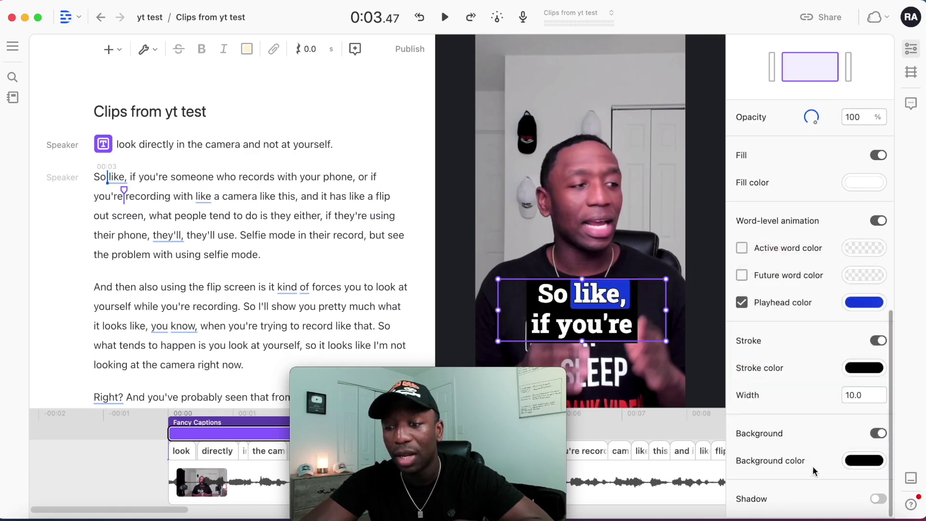
click(878, 433)
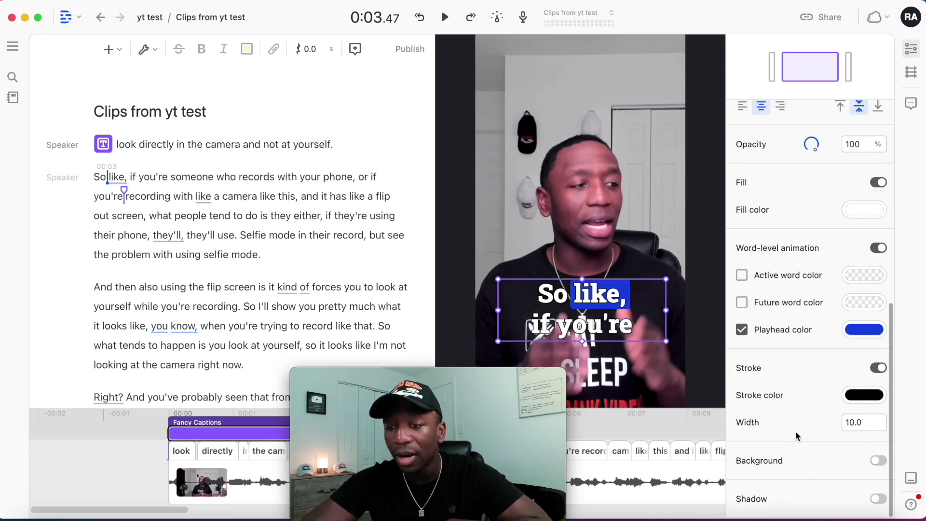
Step: Widen the caption box on both sides to a width of about 900
scroll(795, 430, up, 3)
scroll(795, 430, up, 3)
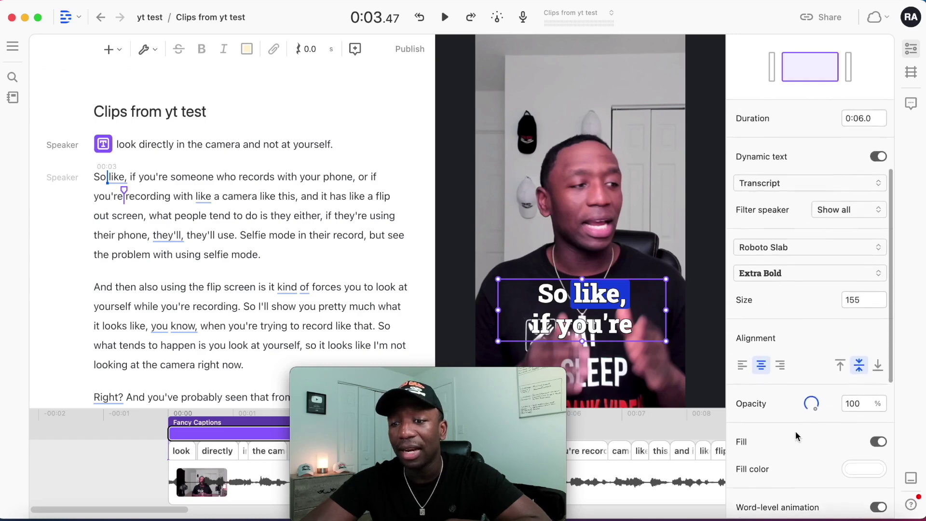
scroll(867, 256, up, 3)
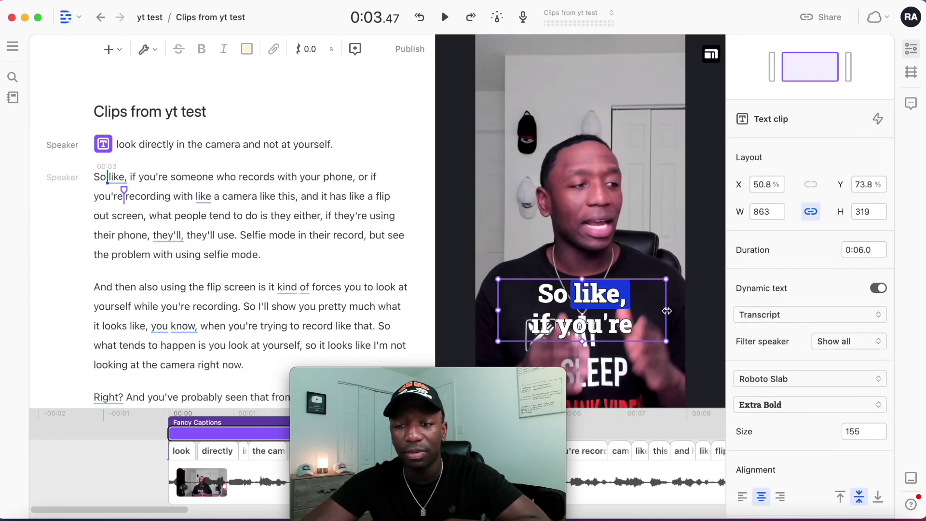
drag(666, 310, 671, 310)
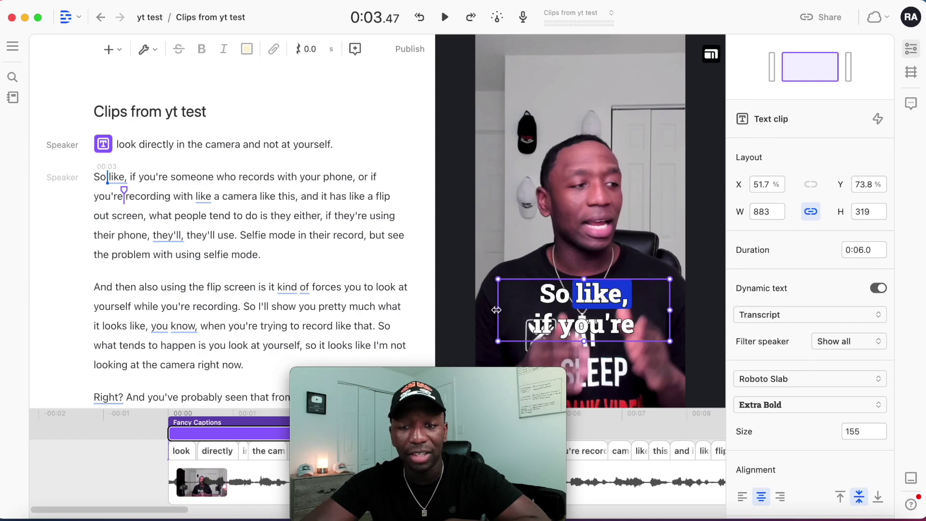
drag(498, 310, 495, 310)
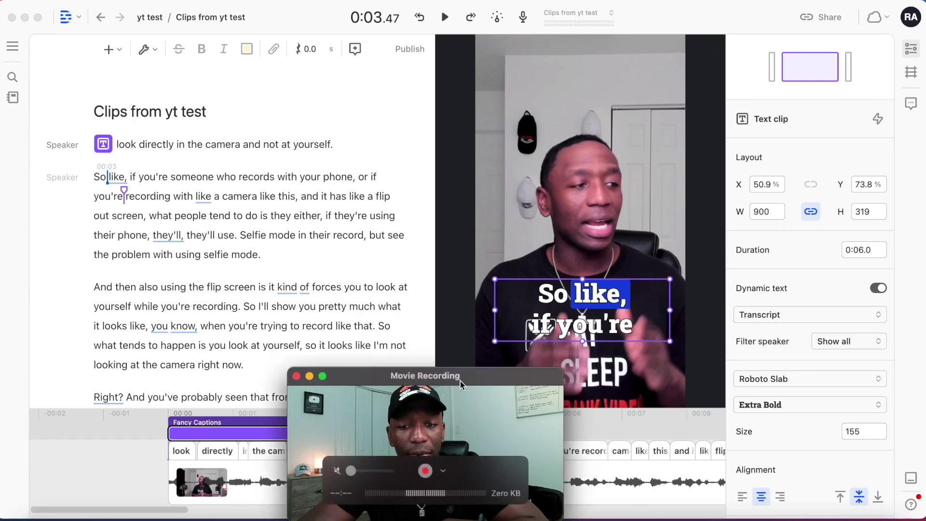
Step: Move the caption box lower on the speaker's chest, to about X 52.5% and Y 77.5%
drag(427, 375, 323, 375)
click(615, 300)
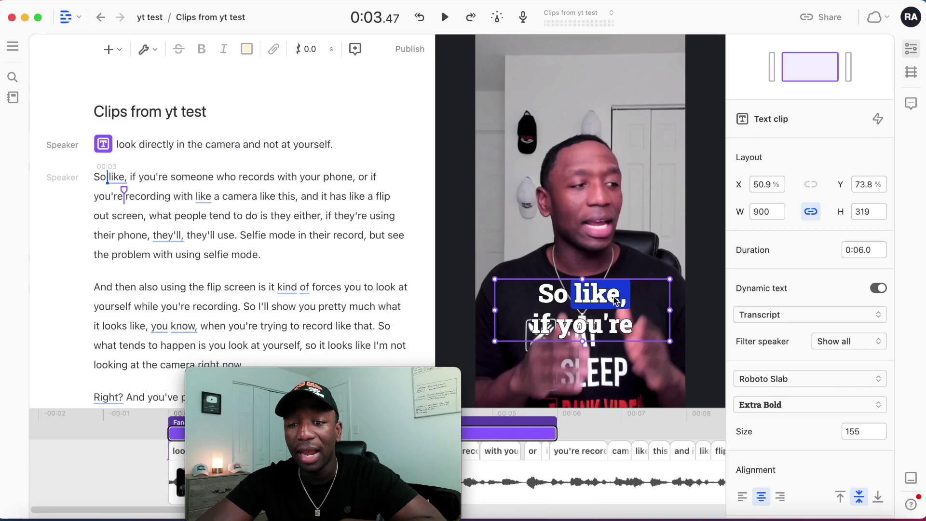
drag(610, 298, 604, 343)
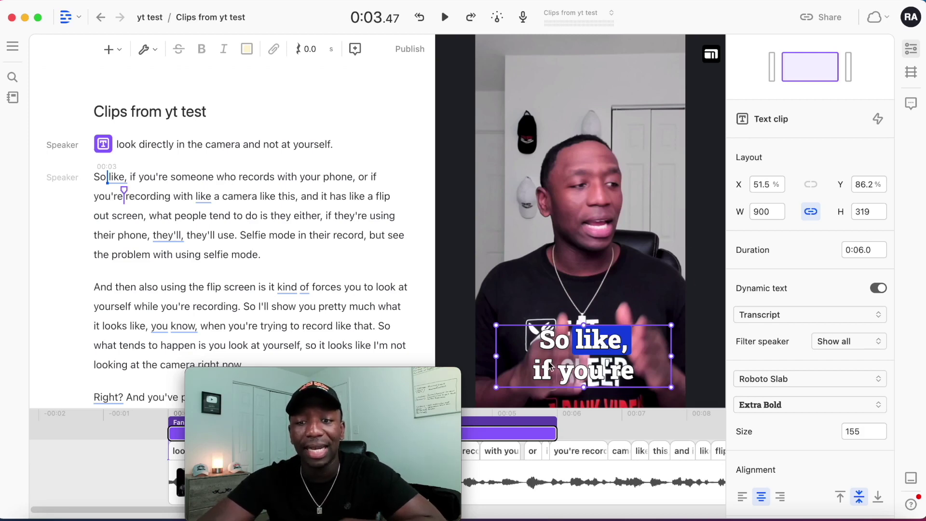
drag(600, 345, 599, 312)
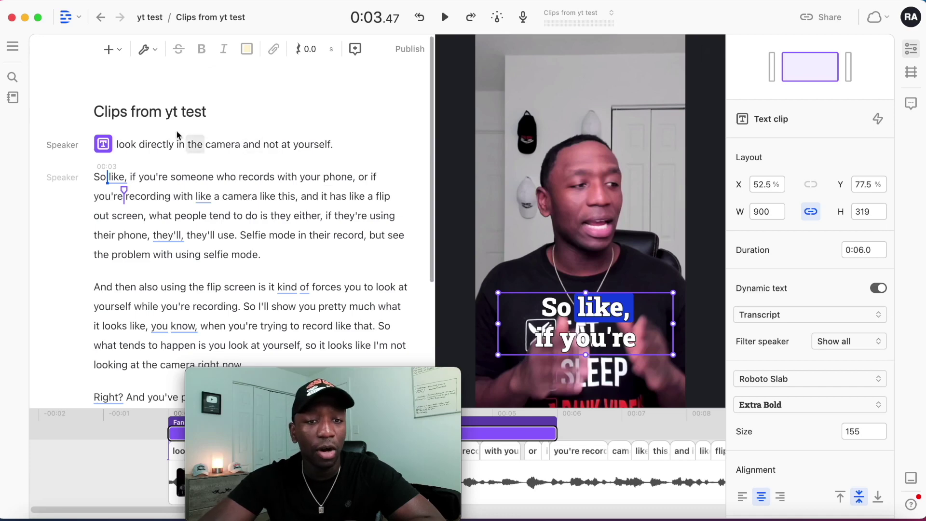
Step: Play the clip from the first word to preview the restyled captions up to "your phone"
click(116, 143)
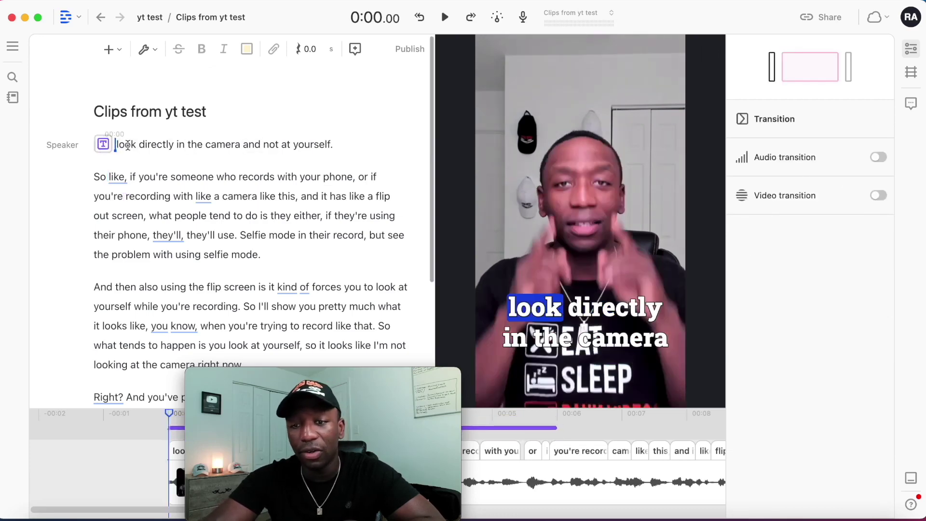
key(space)
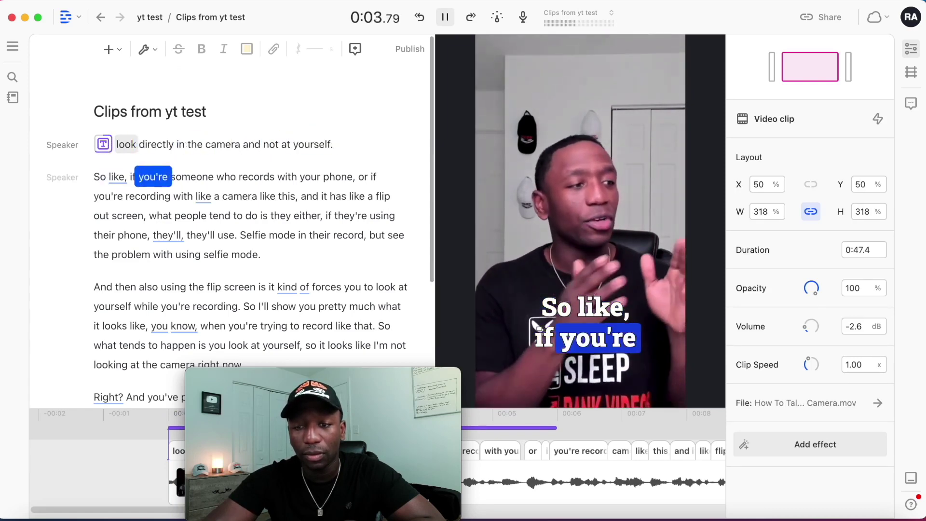
key(space)
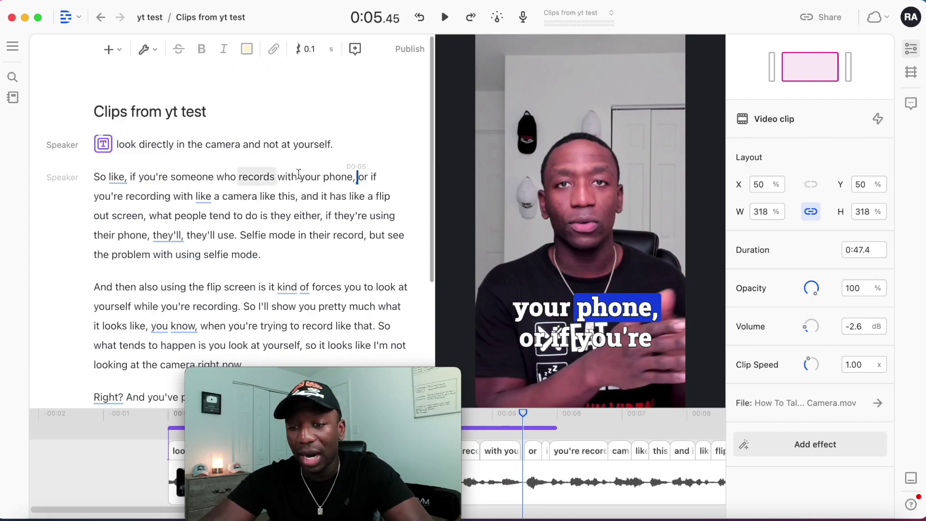
Step: Switch to Chrome, open Emojipedia's Rocket page in a new tab, copy the rocket emoji, and return to Descript
click(692, 514)
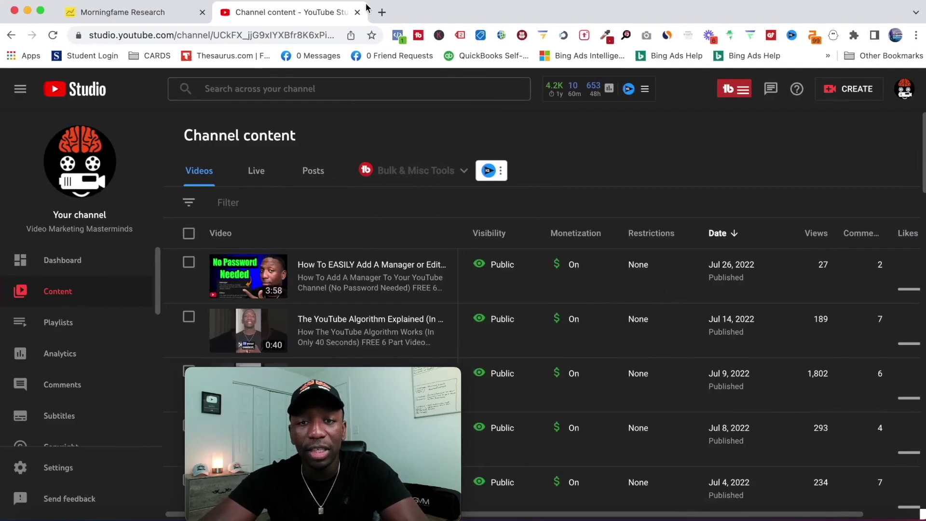
click(382, 12)
text(emoji)
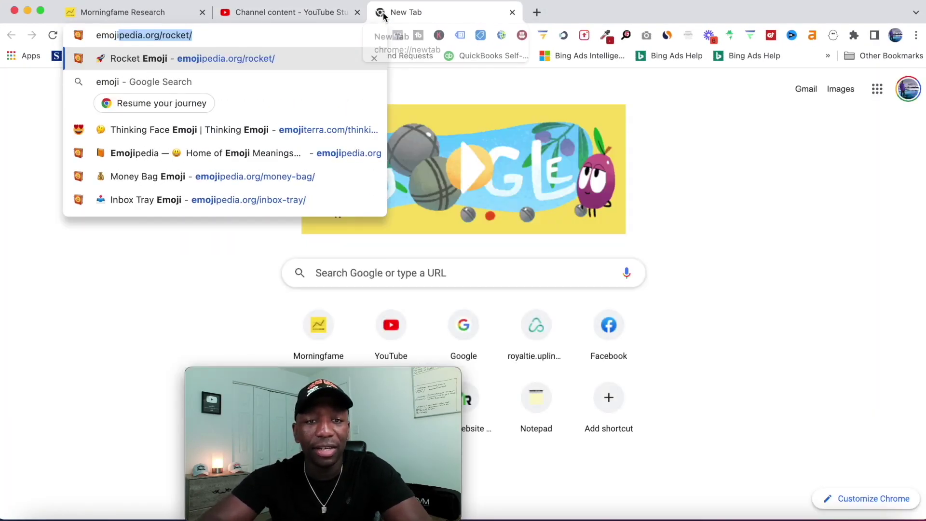
click(227, 61)
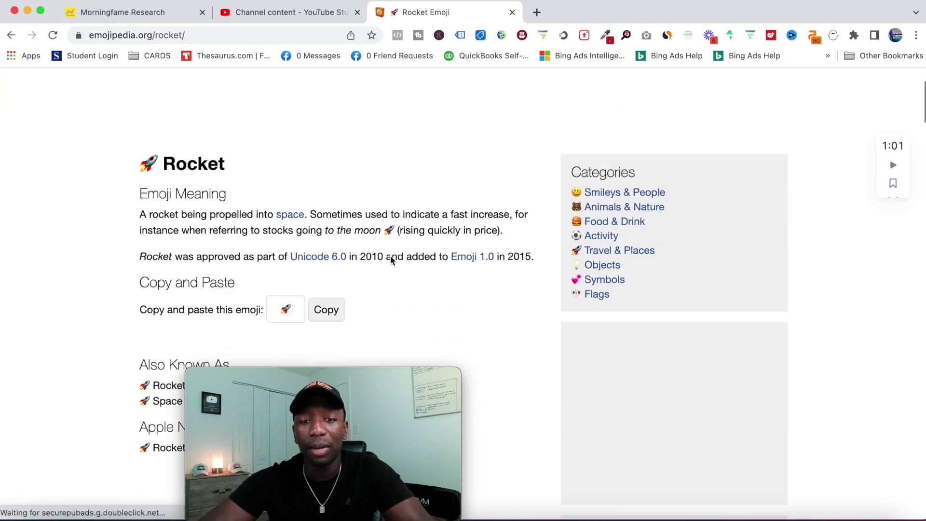
scroll(390, 258, down, 3)
click(325, 160)
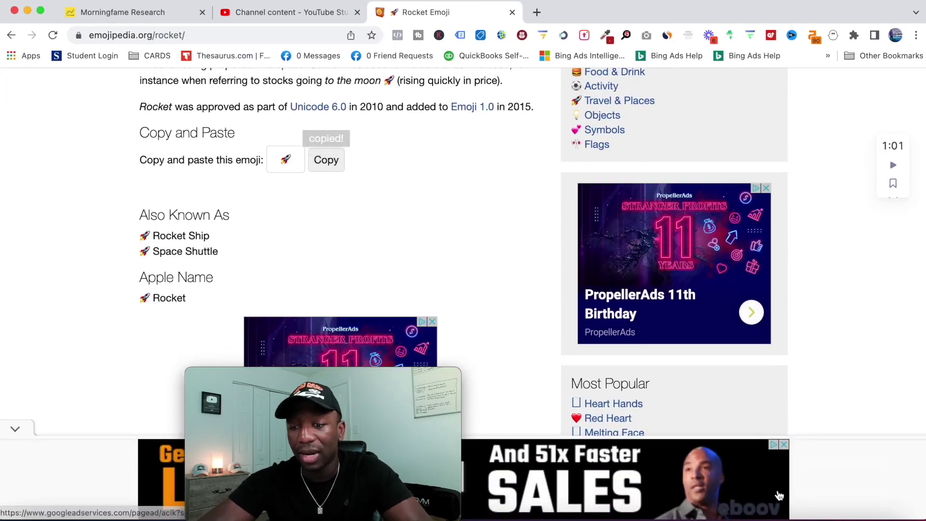
click(746, 515)
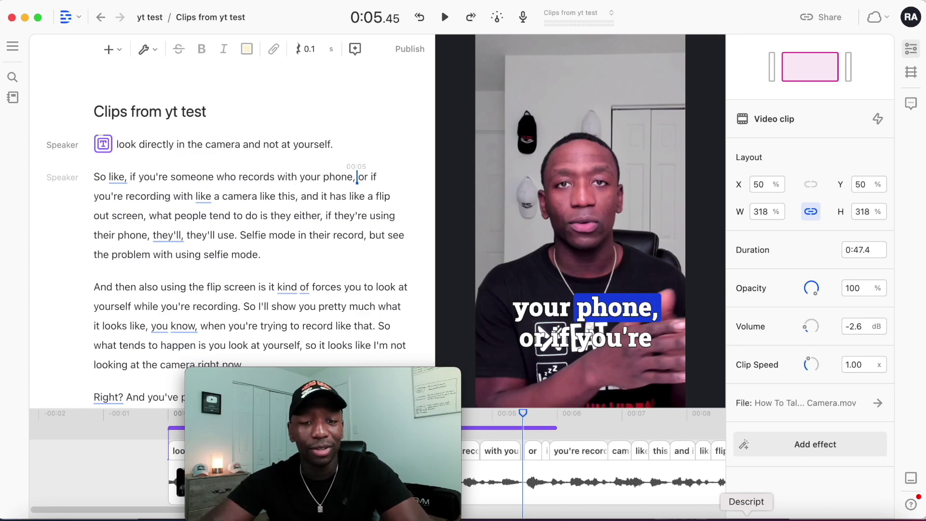
Step: Split the transcript's first line into a new paragraph before "and not at yourself." and return the cursor to the first word
click(332, 144)
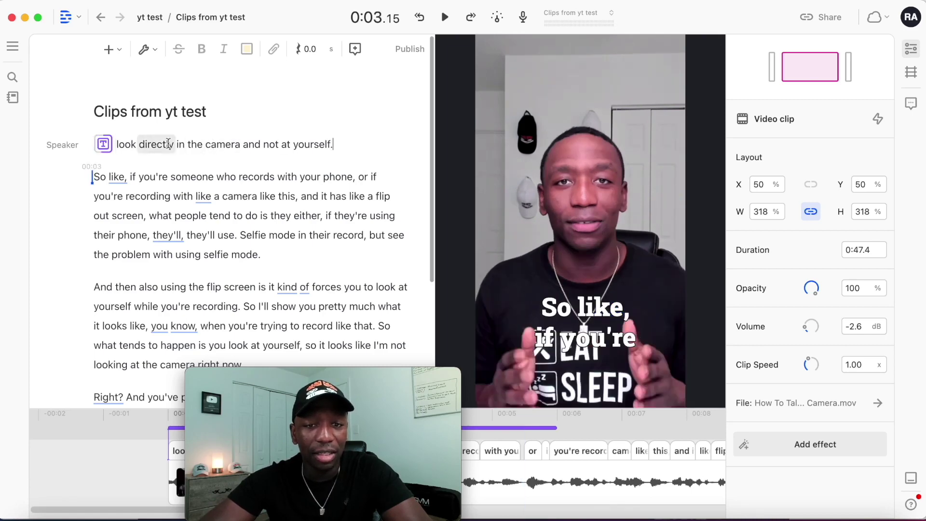
click(243, 145)
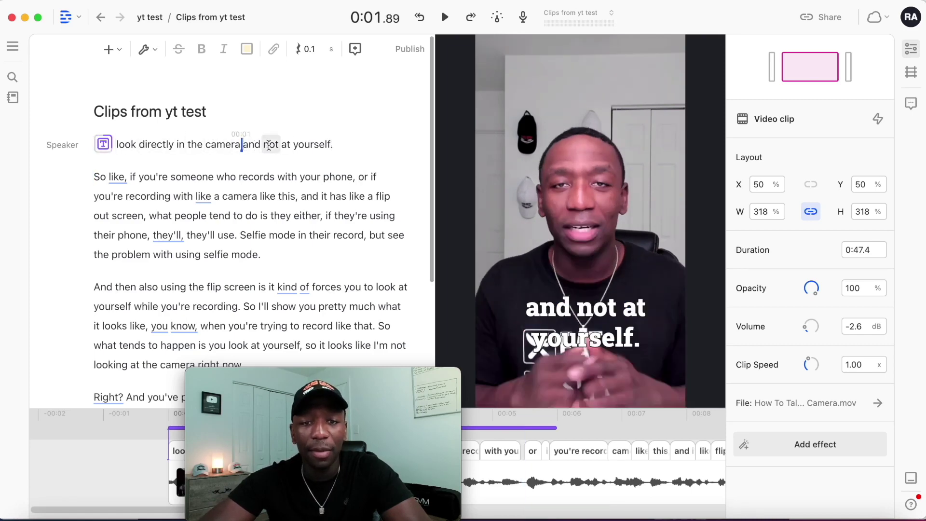
key(Return)
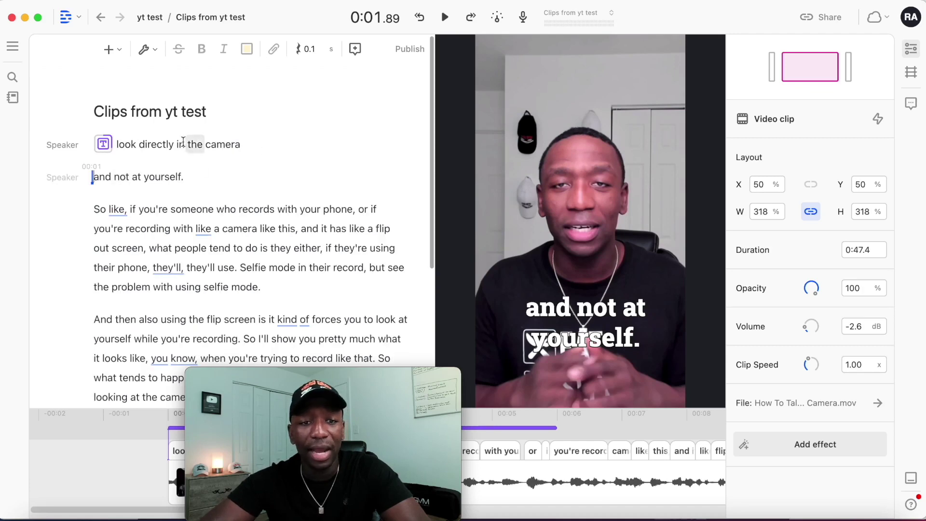
click(118, 144)
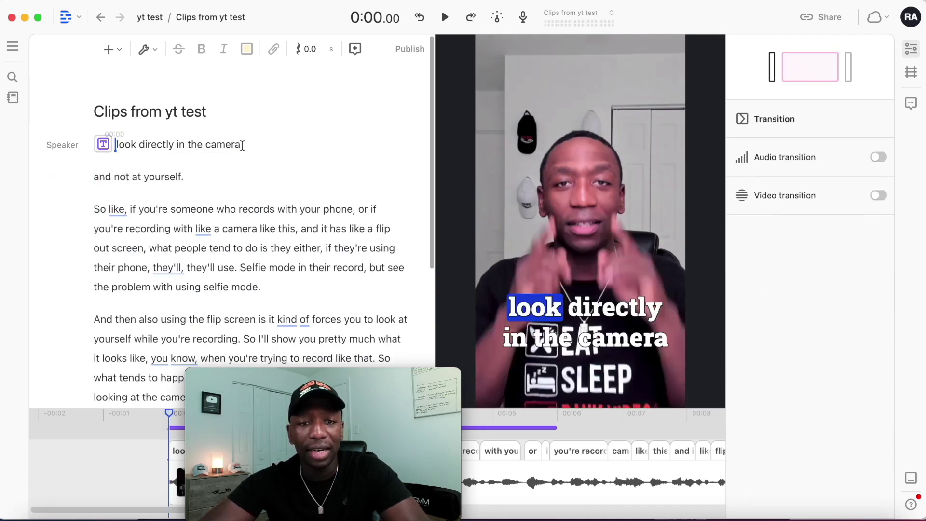
Step: Correct the word "camera" in the transcript's first line to "camera 🚀"
double_click(205, 145)
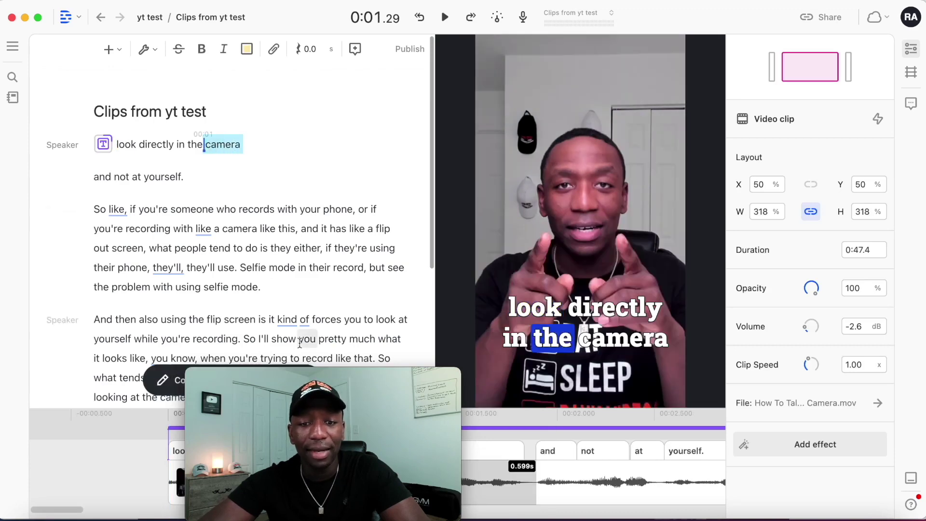
drag(365, 381, 828, 377)
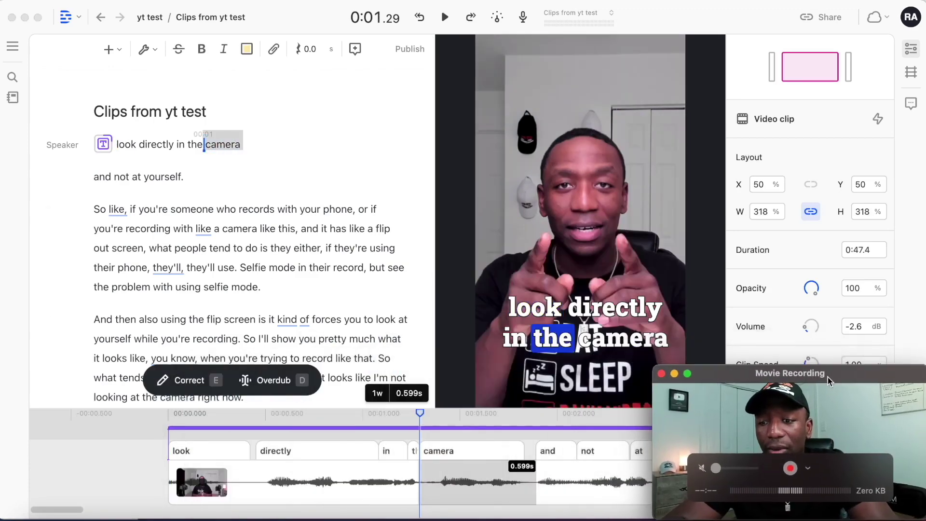
click(182, 381)
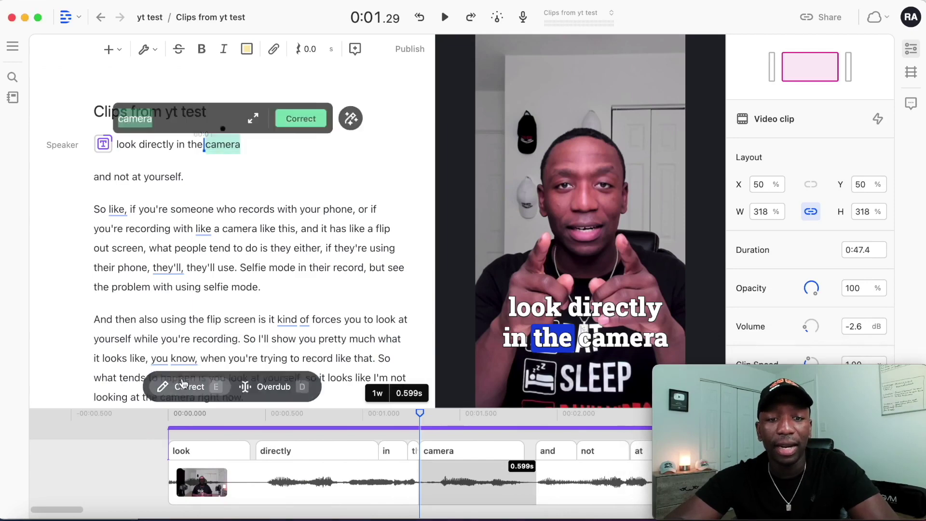
click(163, 118)
text(🚀)
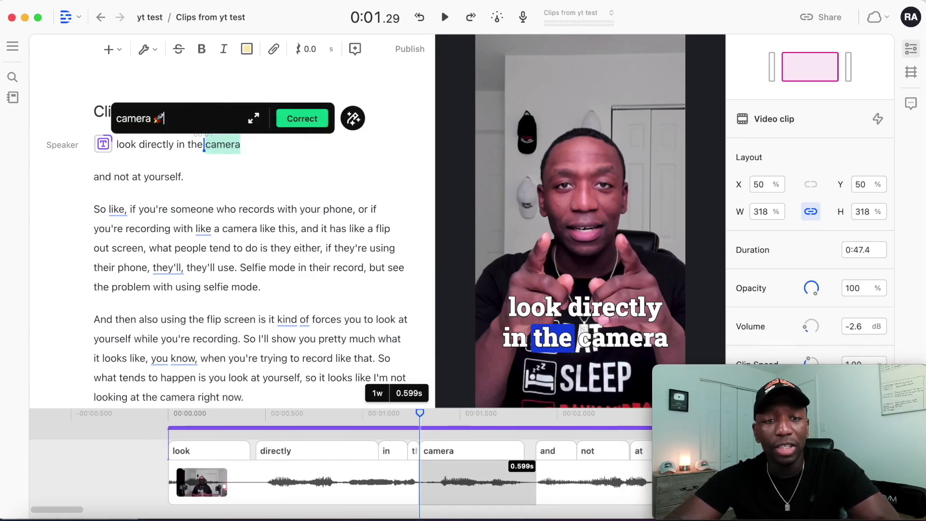
click(302, 118)
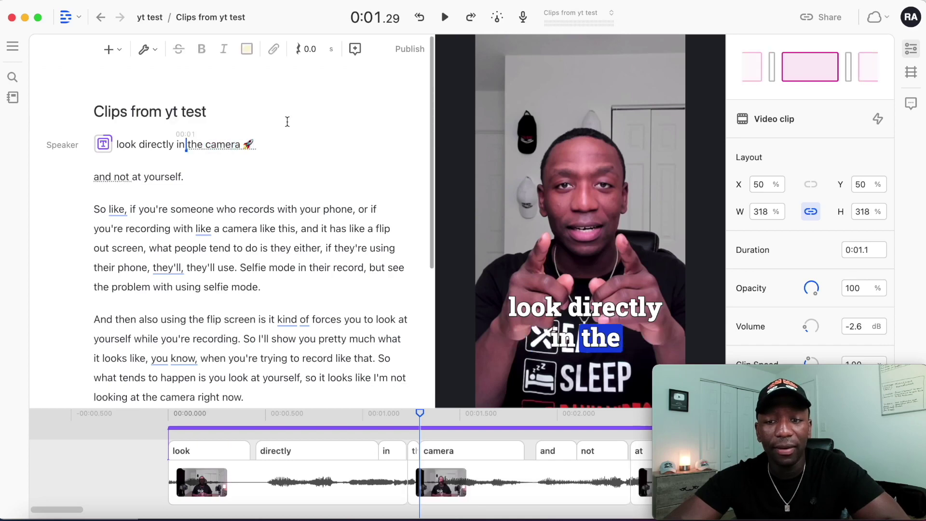
Step: Play the clip from the first word to preview the rocket emoji in the captions
click(116, 145)
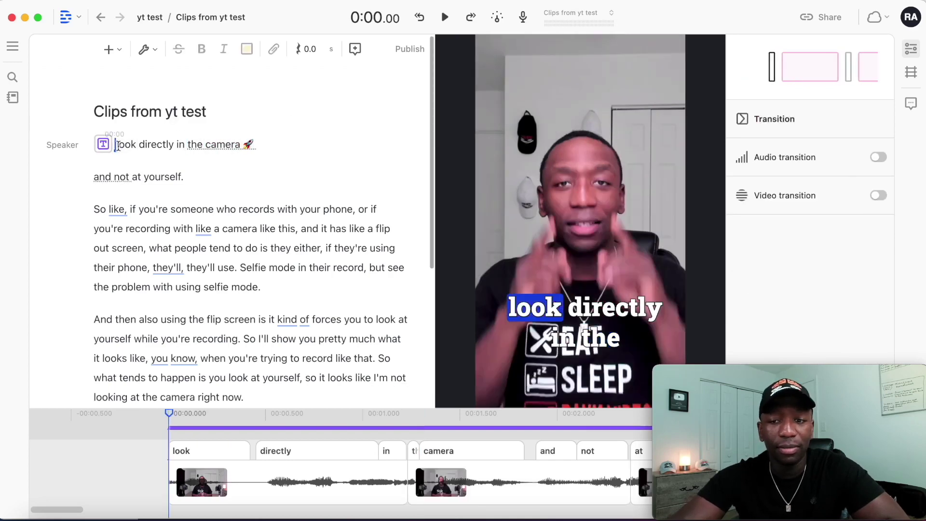
key(space)
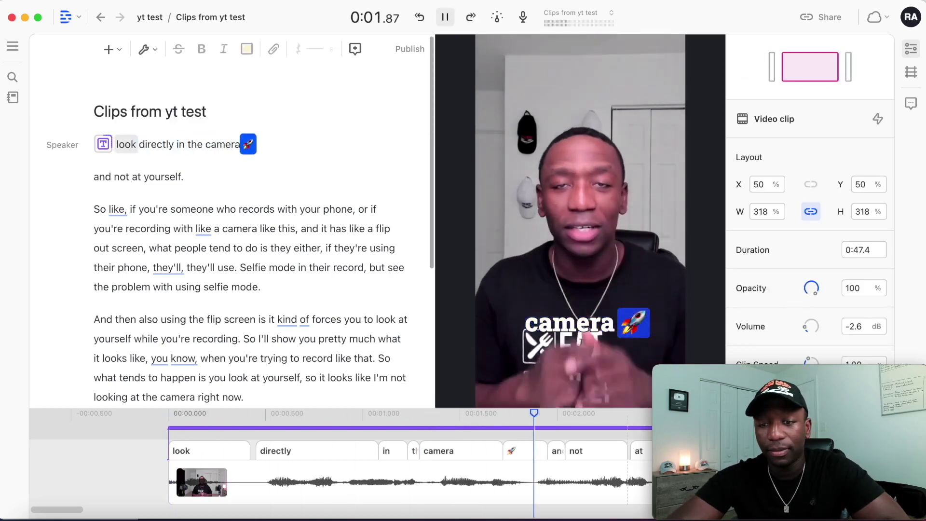
key(space)
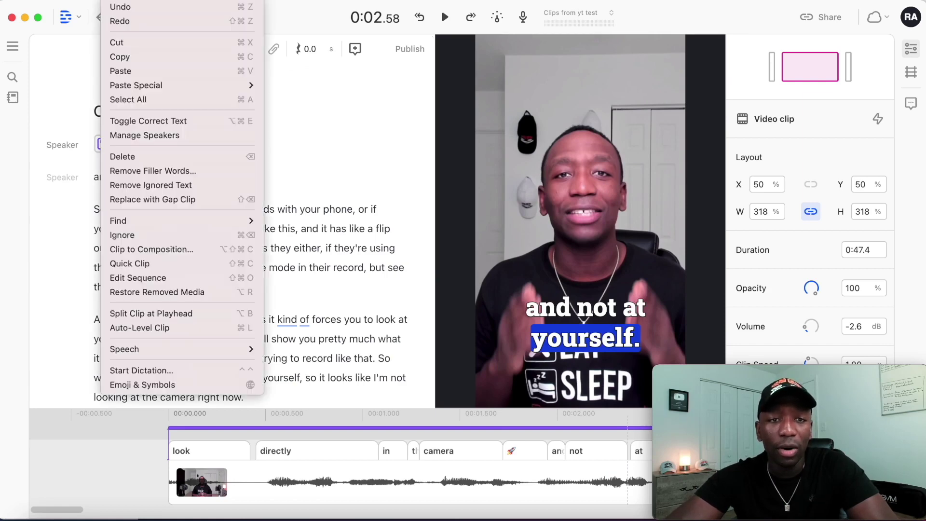
Step: Undo the emoji correction on "camera" and the paragraph split before "and not at yourself."
click(118, 7)
click(117, 1)
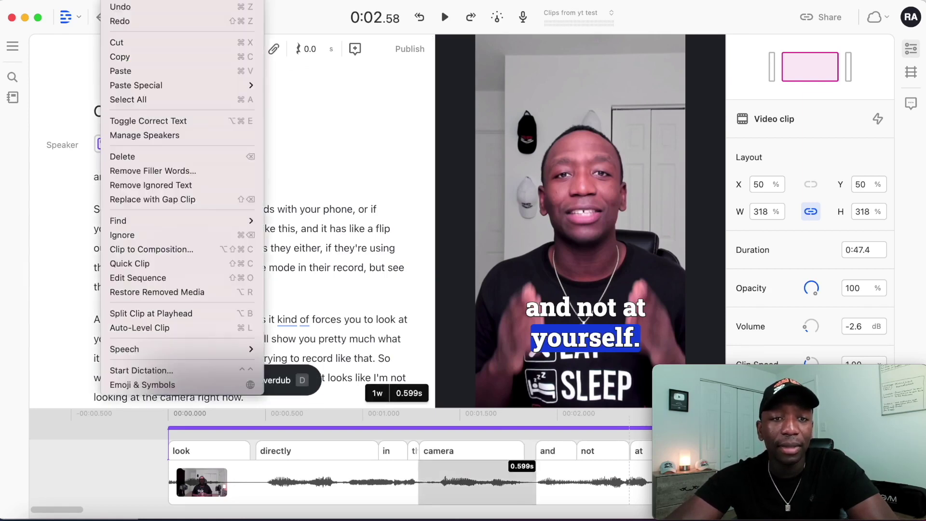
click(117, 7)
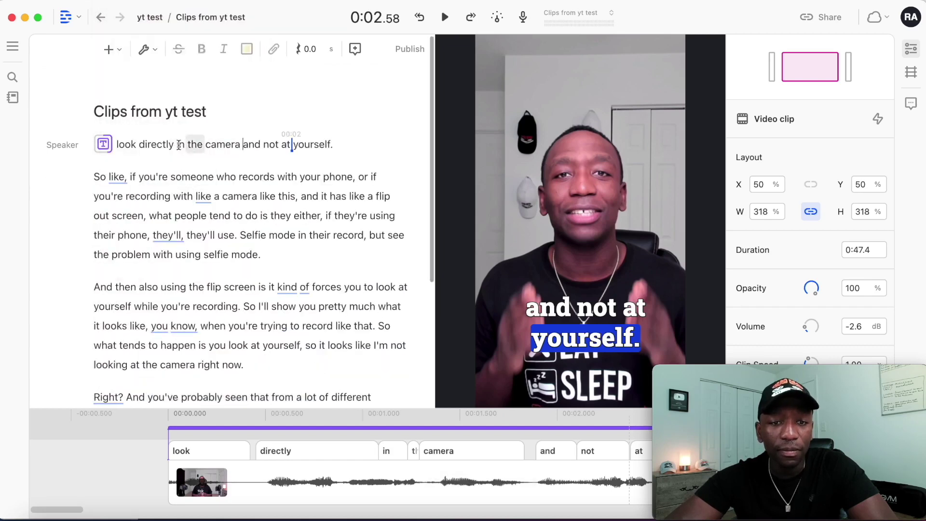
Step: Split the first line into a new paragraph before "in the camera" and correct "look directly" to "look directly 🚀"
click(178, 145)
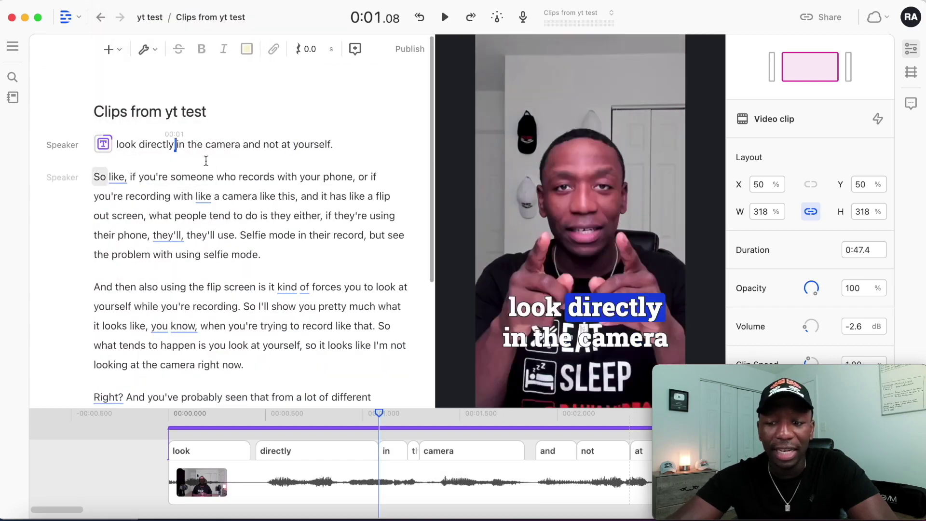
key(Return)
drag(116, 143, 177, 144)
click(178, 381)
click(132, 117)
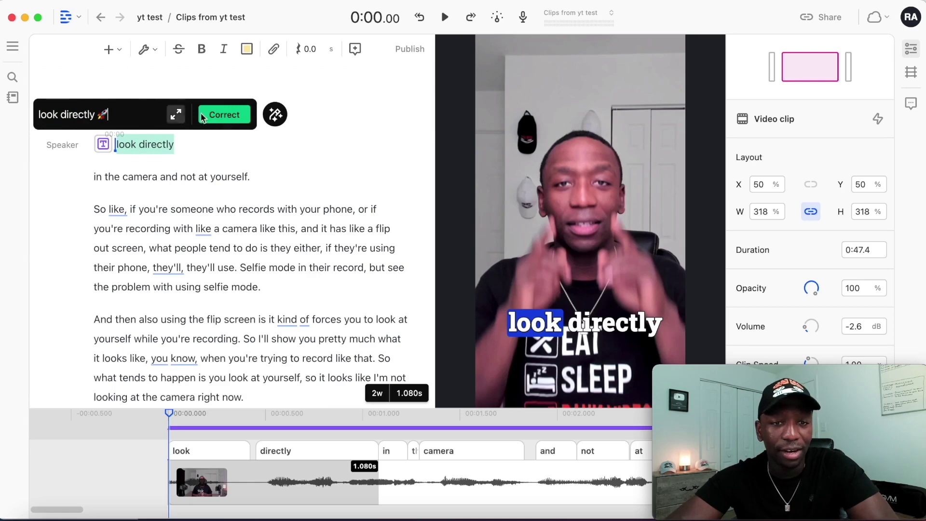
click(225, 115)
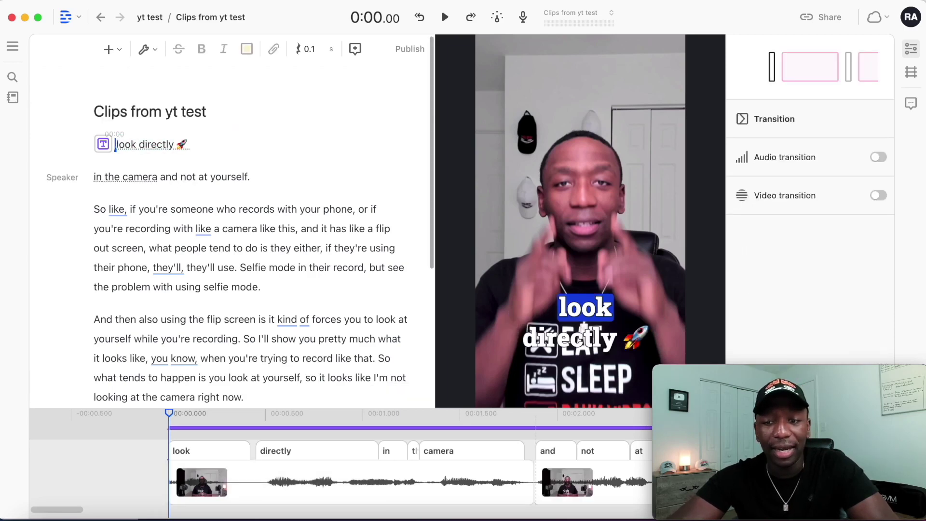
Step: Play the opening lines to preview the emoji after "look directly", and look through the rest of the transcript
key(space)
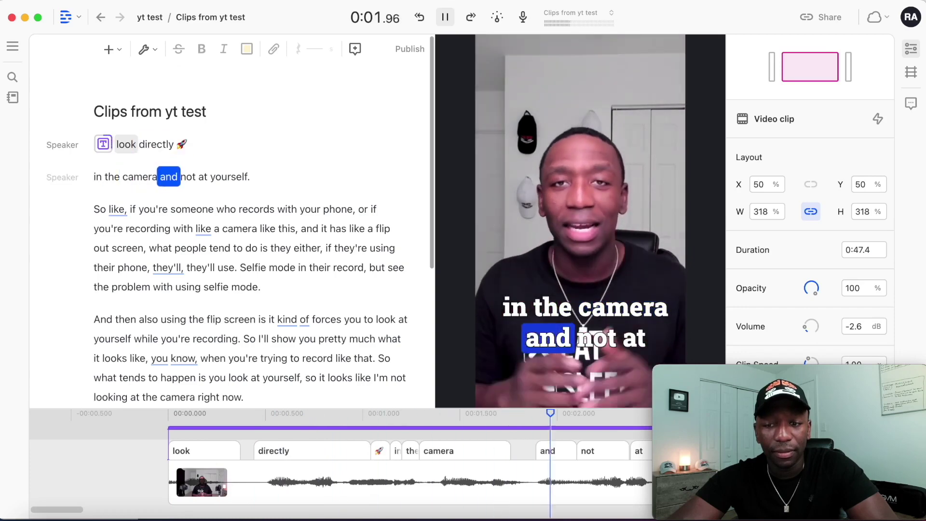
key(space)
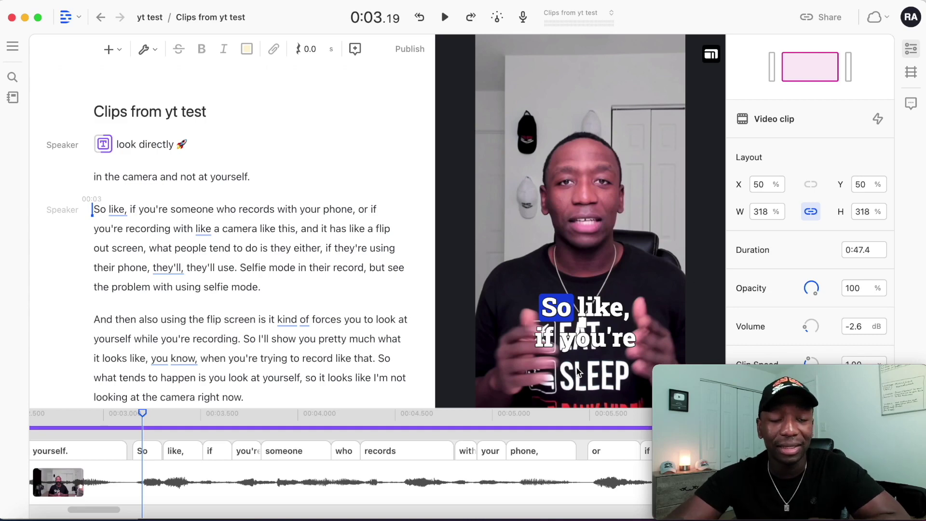
scroll(228, 252, down, 5)
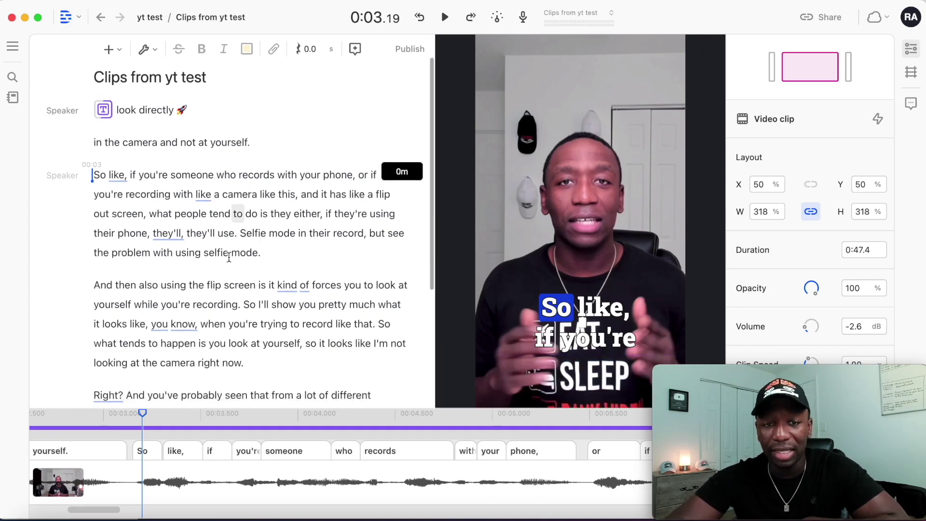
scroll(229, 257, down, 3)
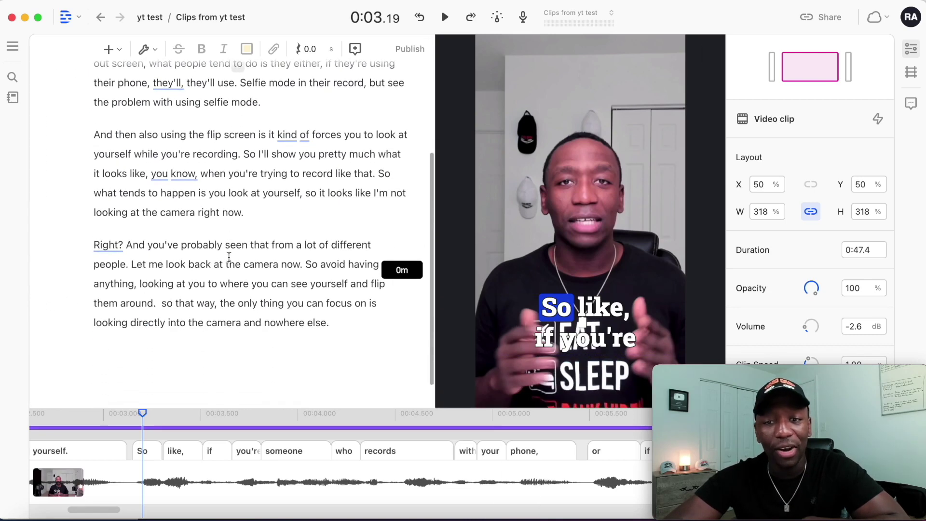
scroll(229, 257, down, 2)
scroll(229, 257, up, 8)
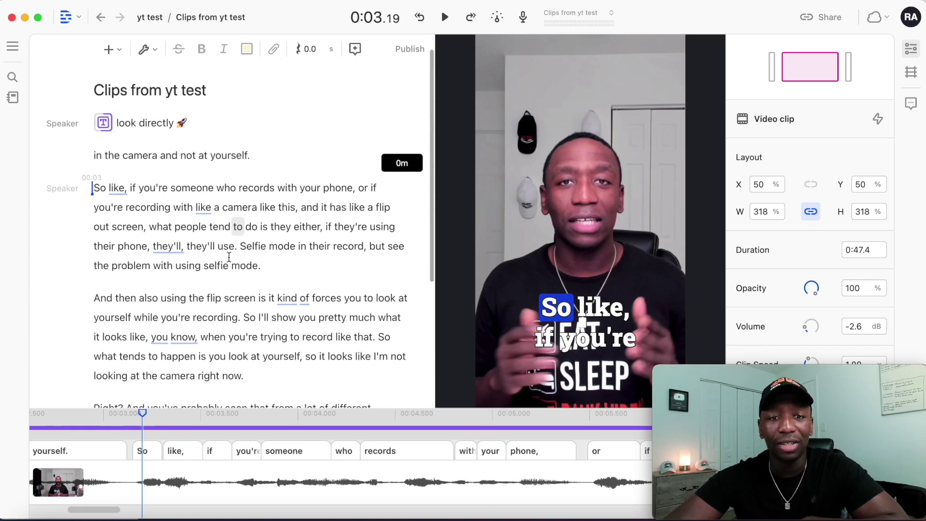
Step: Delete "at yourself." from the second paragraph and play the clip from the first word to check the cut
drag(253, 156, 197, 158)
key(BackSpace)
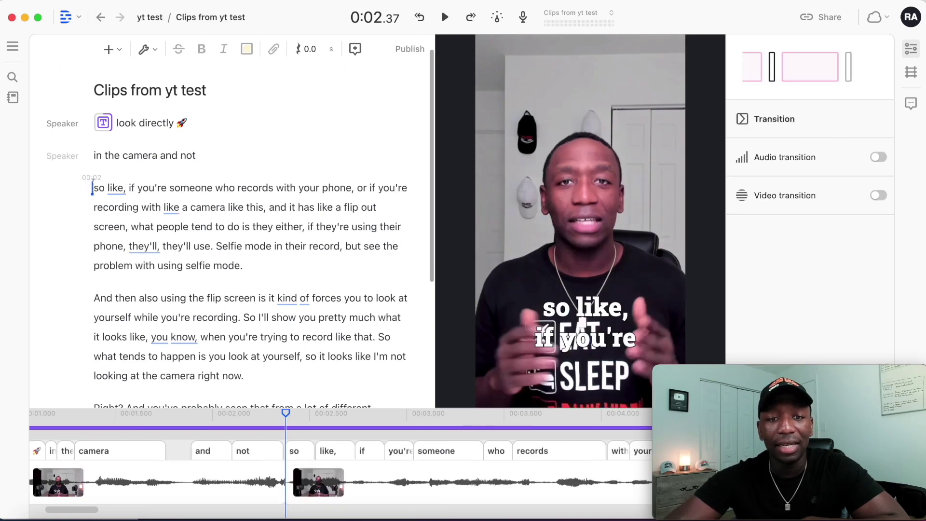
click(117, 123)
key(space)
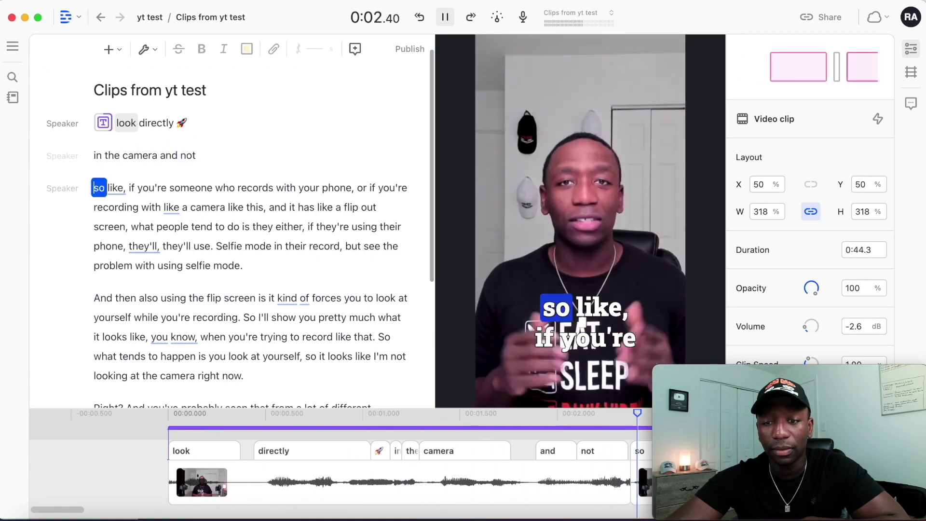
key(space)
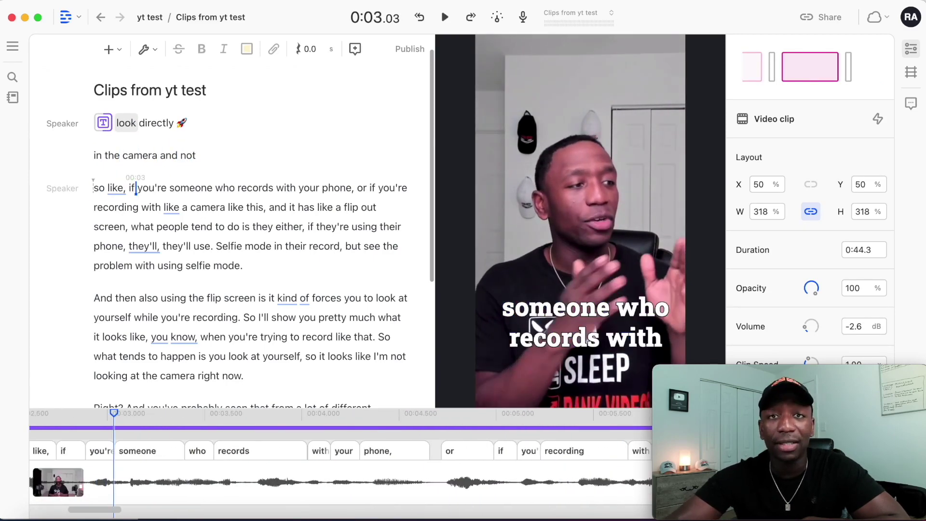
click(137, 187)
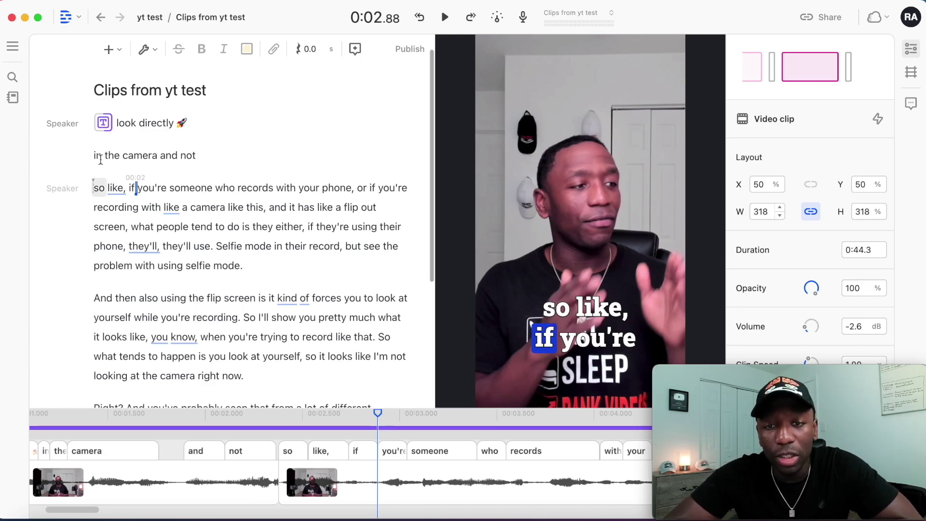
Step: Open the publishing options and review the project access settings and the additional cloud export destinations
click(410, 49)
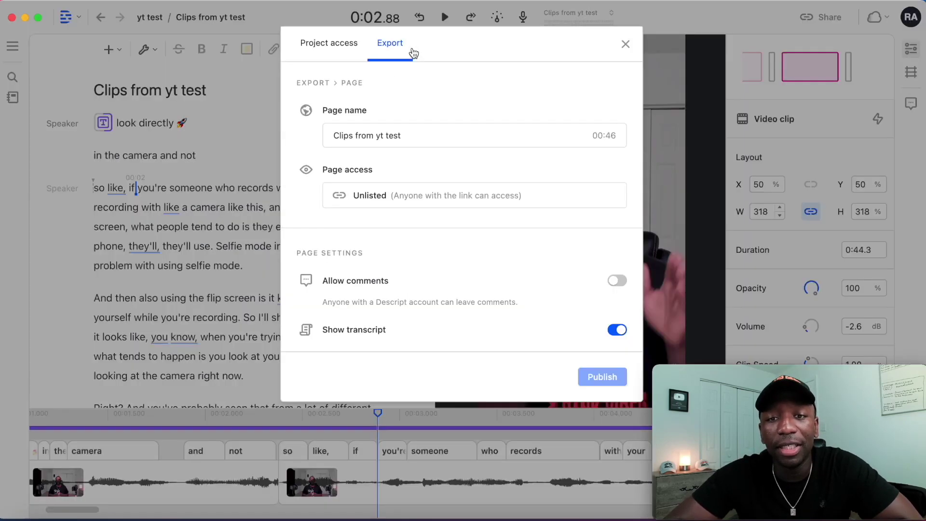
click(321, 43)
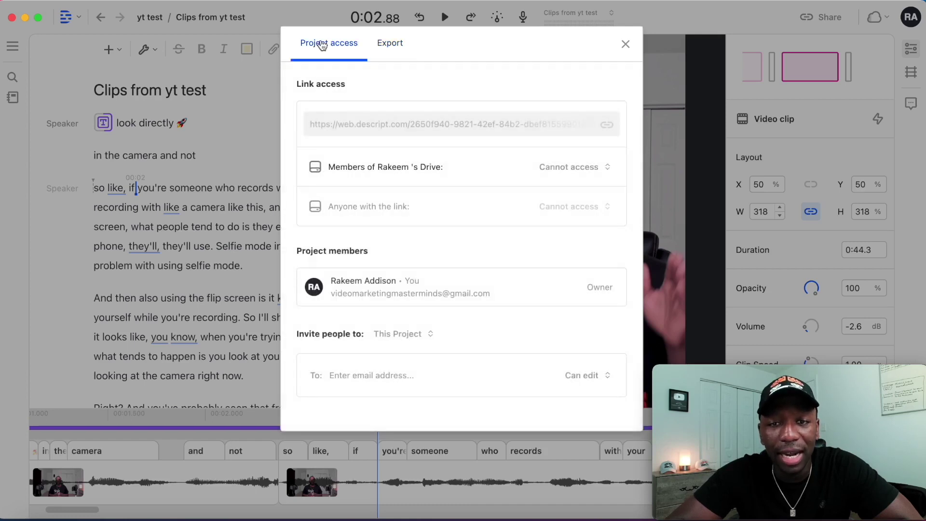
click(391, 43)
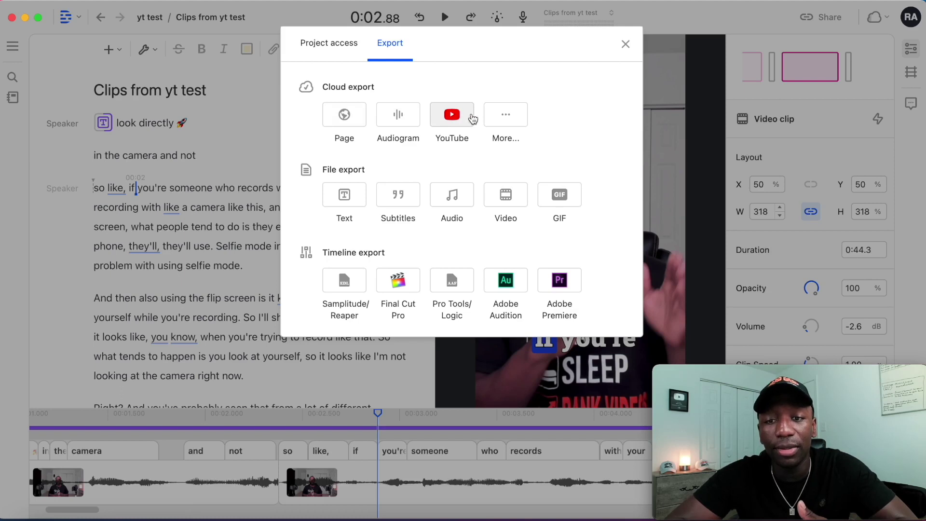
click(505, 117)
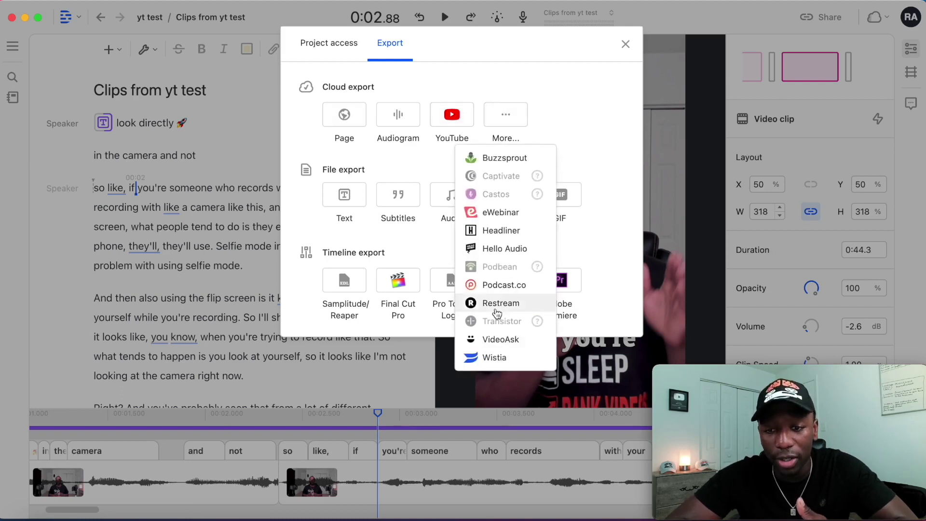
click(558, 121)
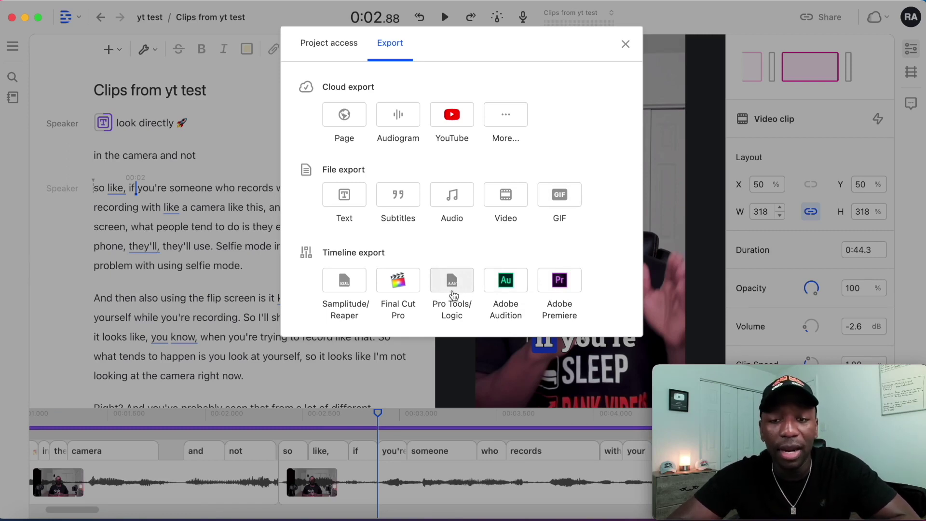
Step: Export the current composition as an MP4 video file at 1080 × 1920 with High video quality
click(511, 198)
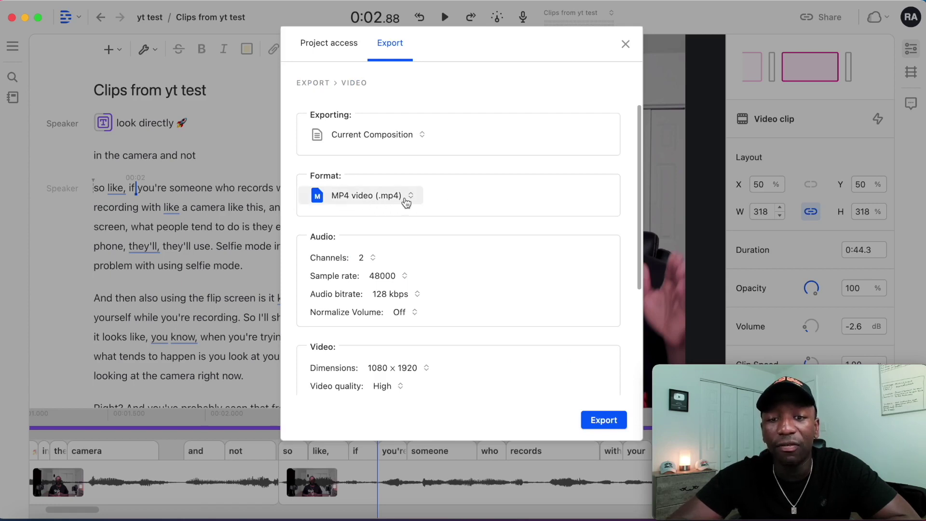
click(404, 198)
click(451, 201)
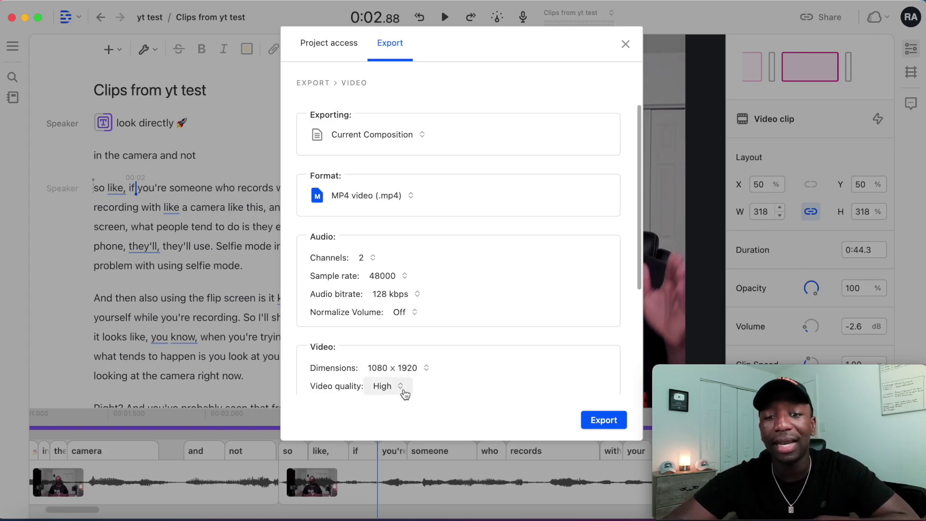
click(398, 388)
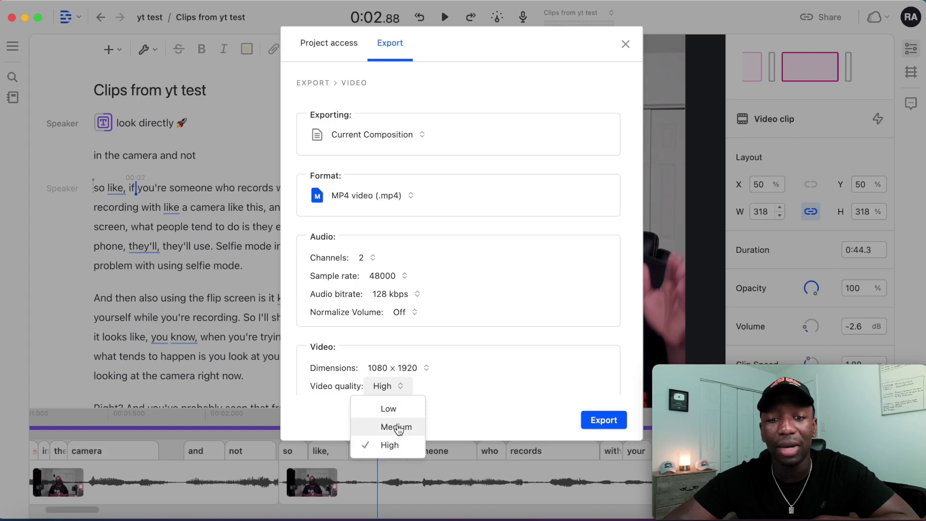
click(483, 345)
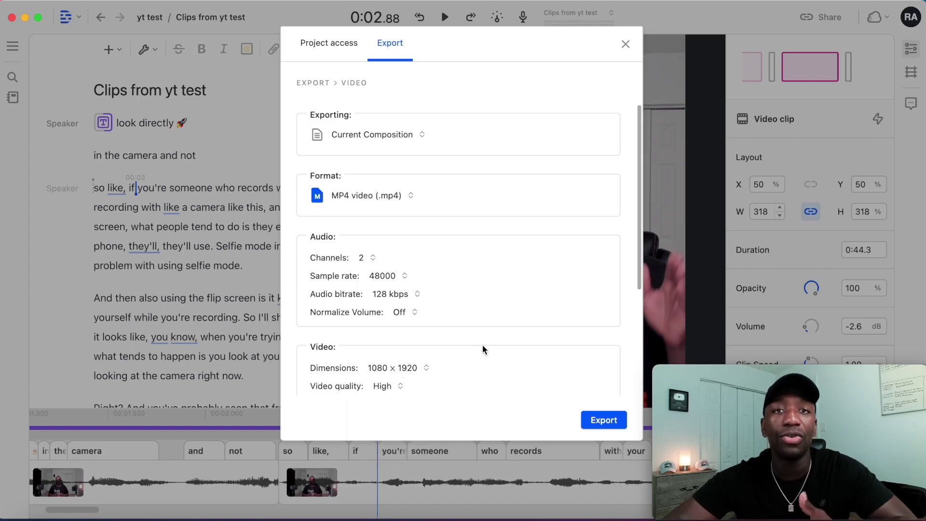
click(604, 420)
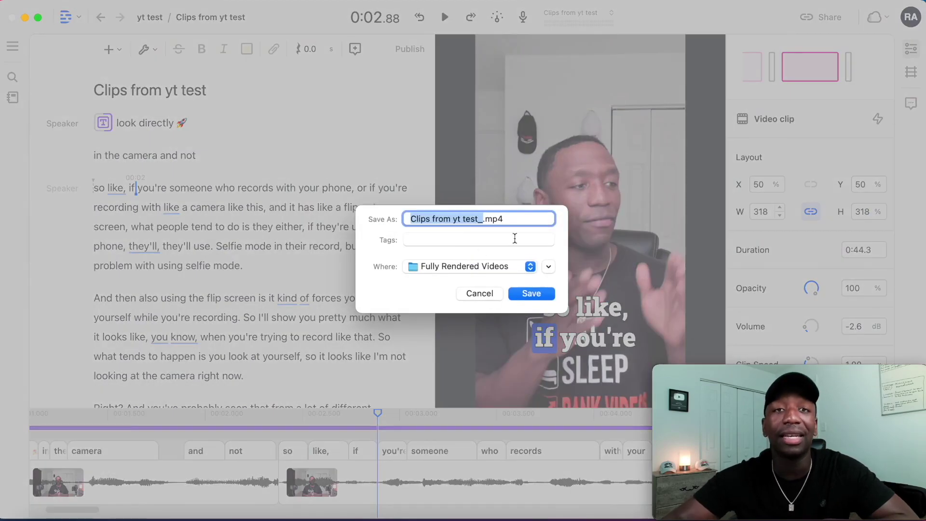